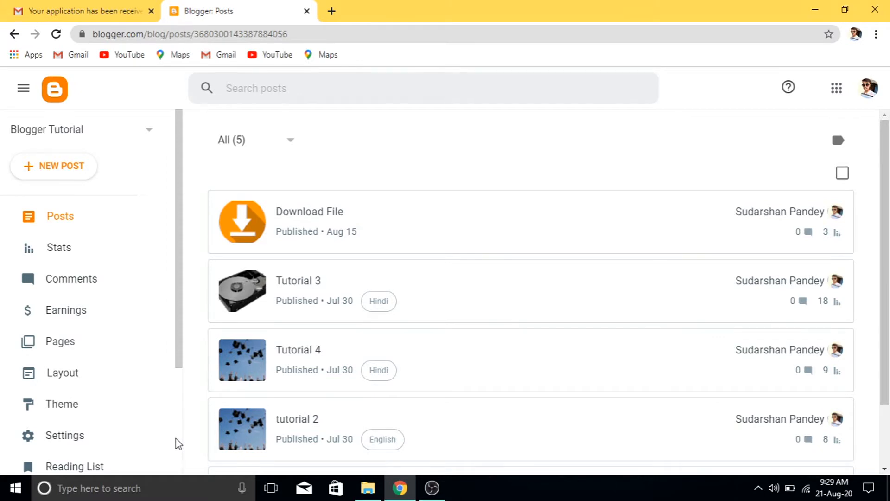
# Open the live Blogger Tutorial blog in a new tab with View blog
pyautogui.scroll(-3, 175, 439)
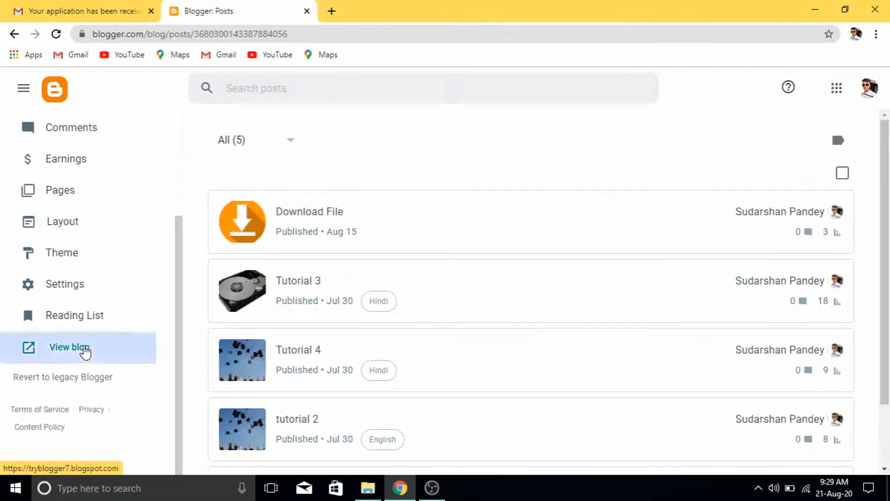
pyautogui.click(85, 352)
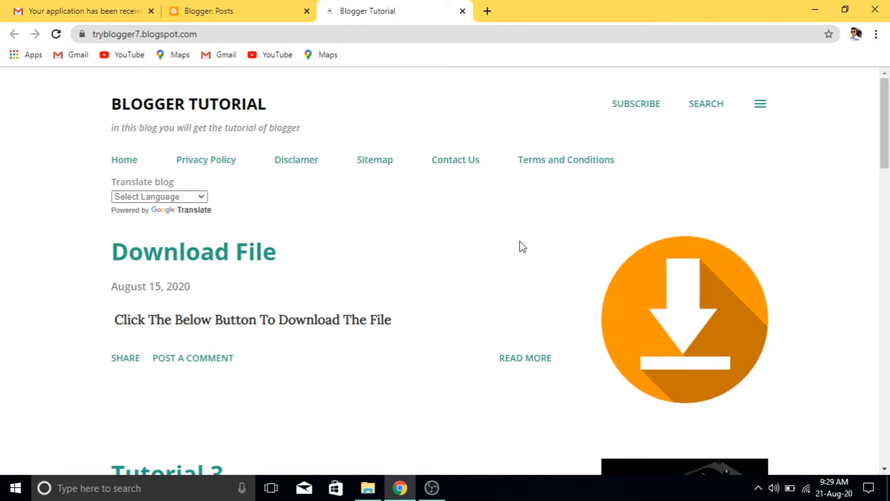
# Scroll the live blog down to the About Me footer, then back up to the Download File post
pyautogui.scroll(-20, 882, 376)
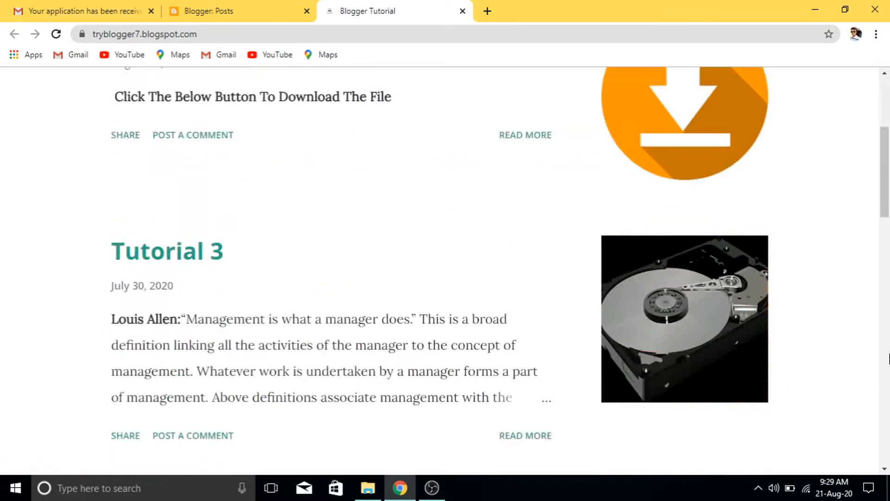
pyautogui.scroll(-6, 888, 359)
pyautogui.moveTo(888, 364); pyautogui.dragTo(887, 155)
pyautogui.moveTo(888, 113); pyautogui.dragTo(887, 51)
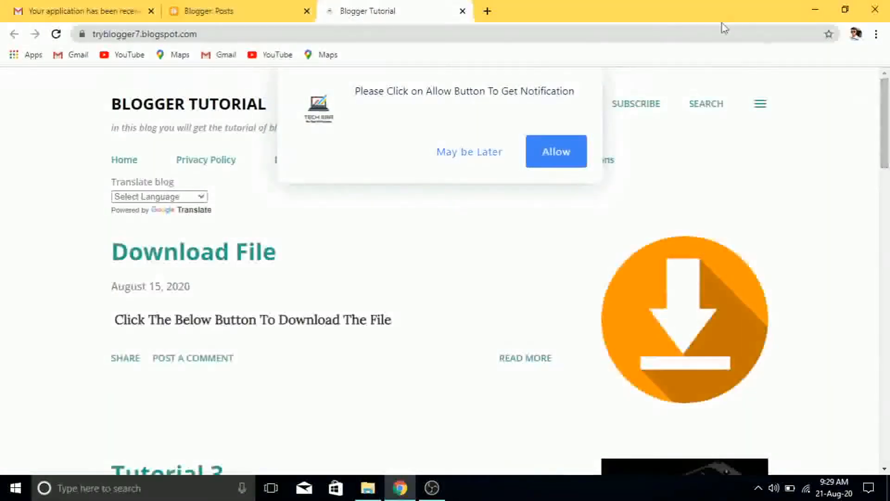
# Open amazon.in in a new browser tab
pyautogui.click(487, 11)
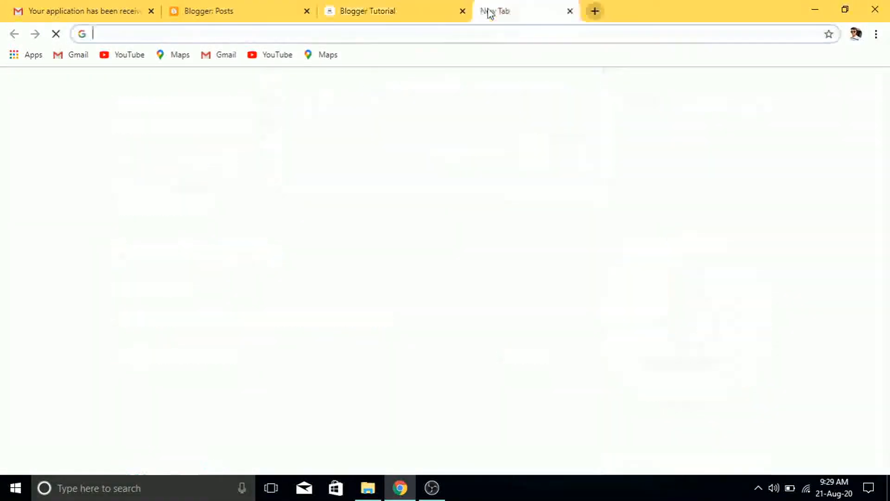
pyautogui.click(477, 34)
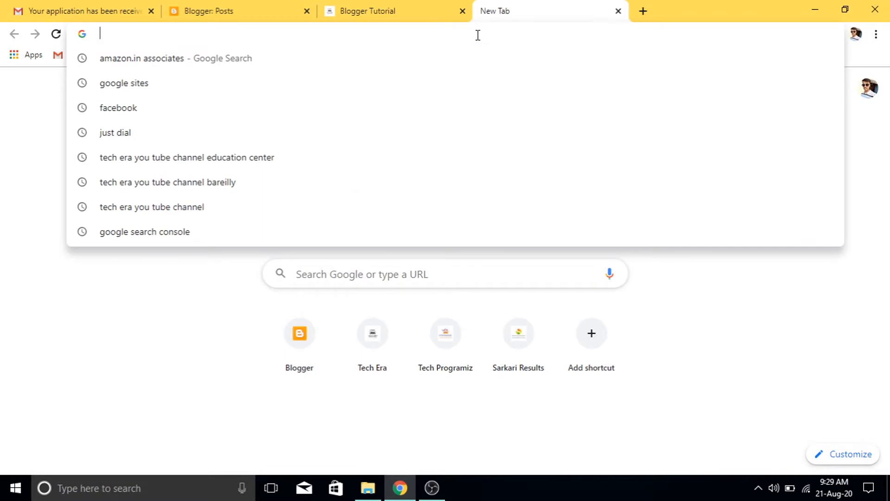
pyautogui.write('am')
pyautogui.press('Return')
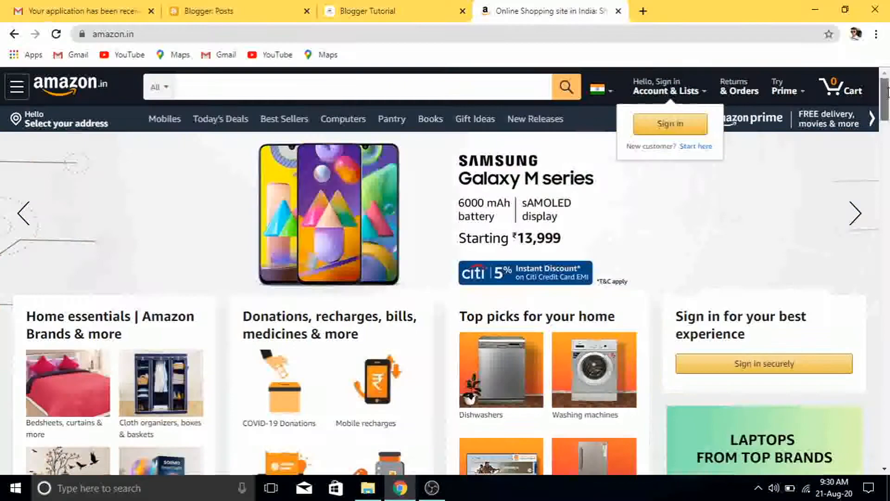
# Open Become an Affiliate from the footer's Make Money with Us section, then switch to the application email
pyautogui.moveTo(887, 91); pyautogui.dragTo(887, 443)
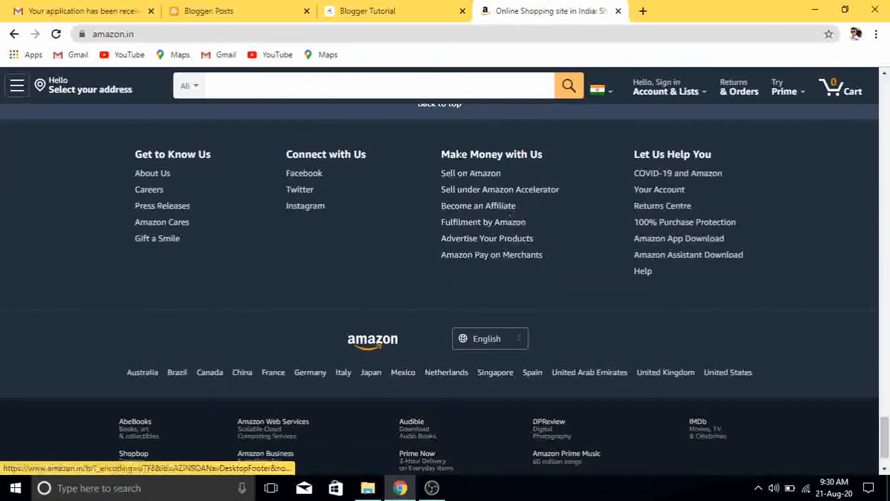
pyautogui.moveTo(440, 158); pyautogui.dragTo(547, 162)
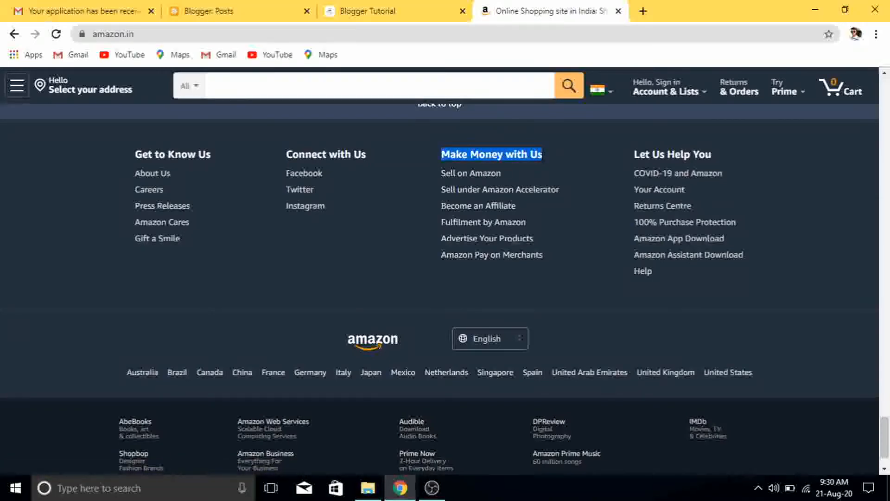
pyautogui.click(557, 172)
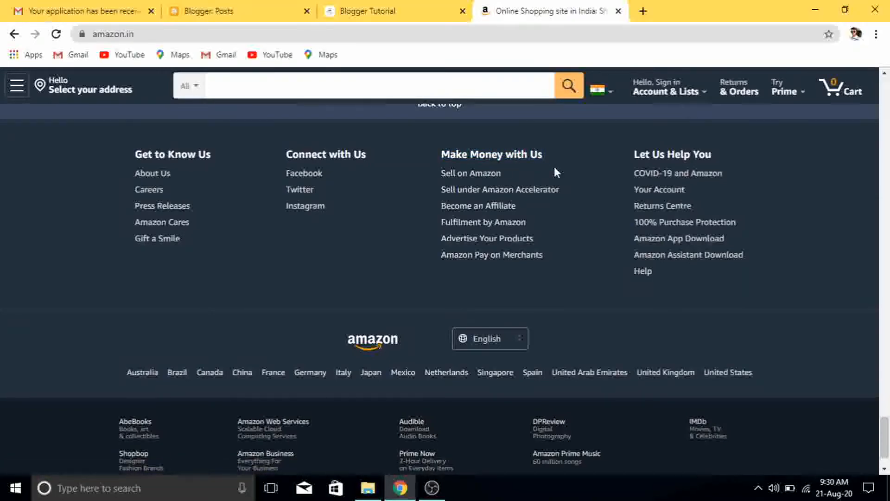
pyautogui.click(480, 209)
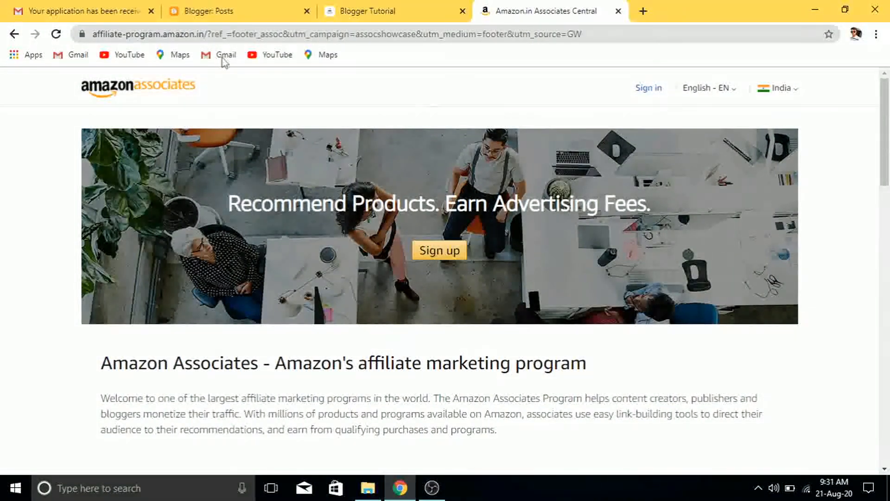
pyautogui.click(131, 6)
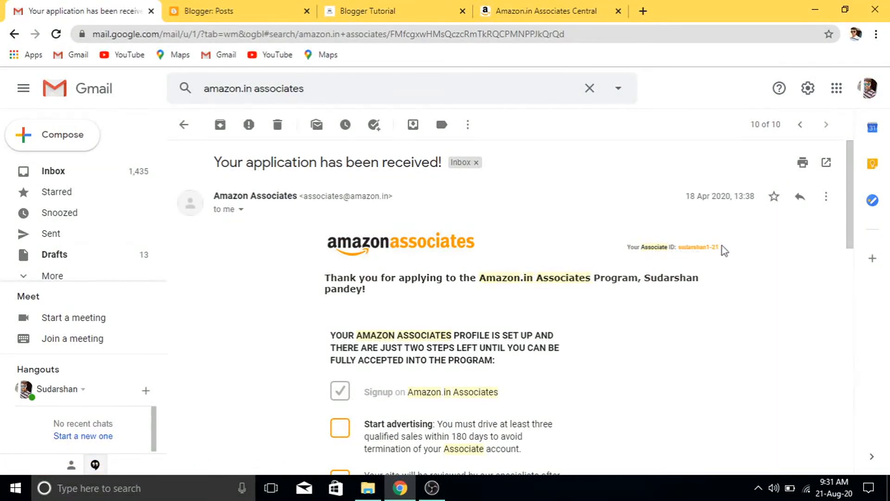
pyautogui.moveTo(719, 244); pyautogui.dragTo(690, 244)
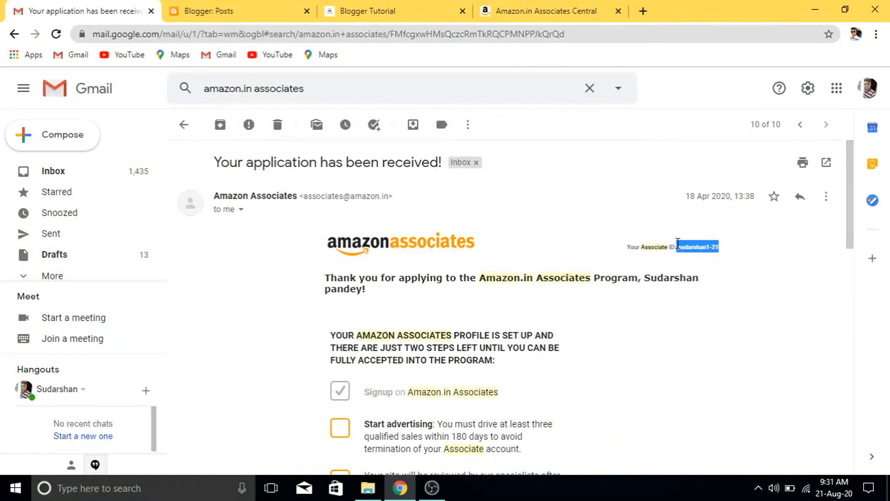
pyautogui.click(721, 278)
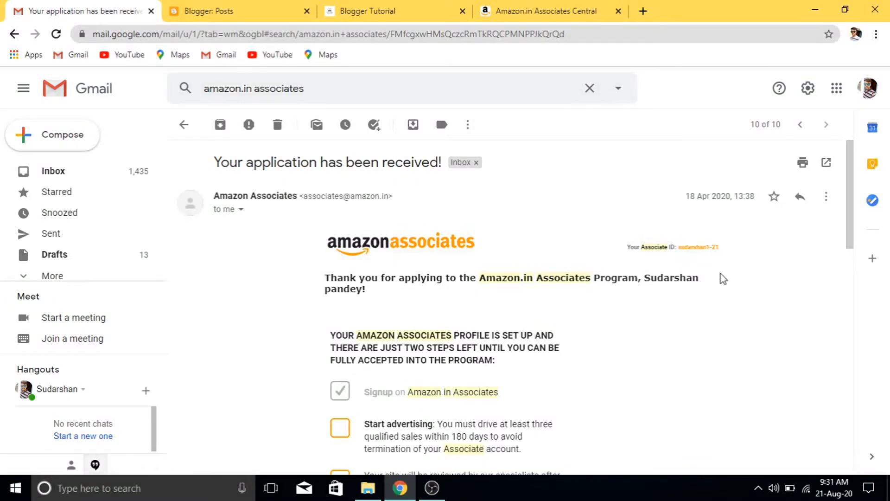
pyautogui.click(529, 7)
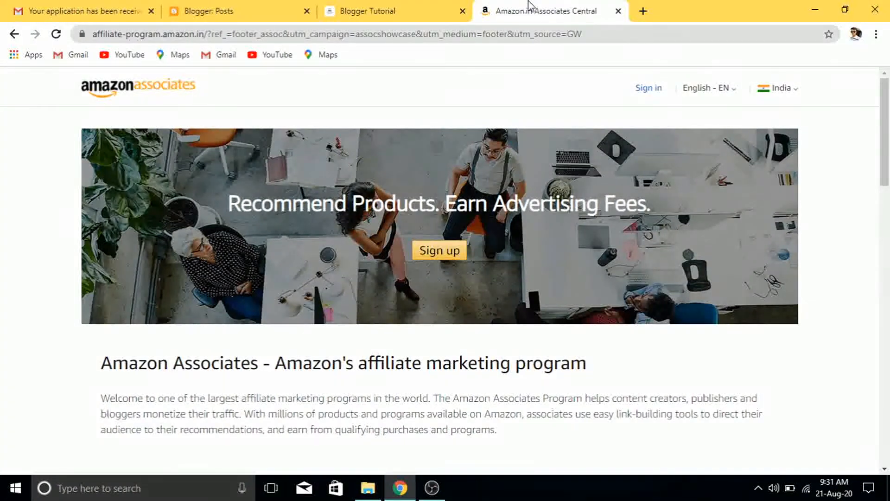
# Sign in to Amazon Associates with the saved account e-mail and the account password
pyautogui.click(647, 95)
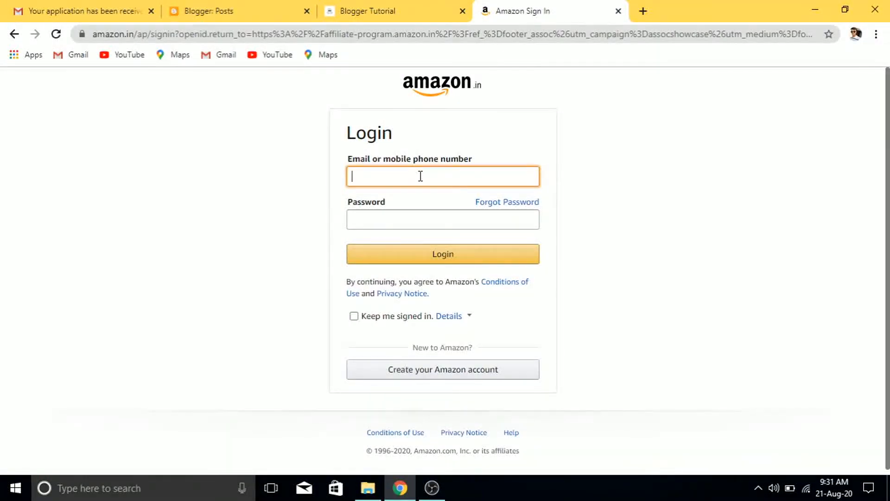
pyautogui.click(417, 198)
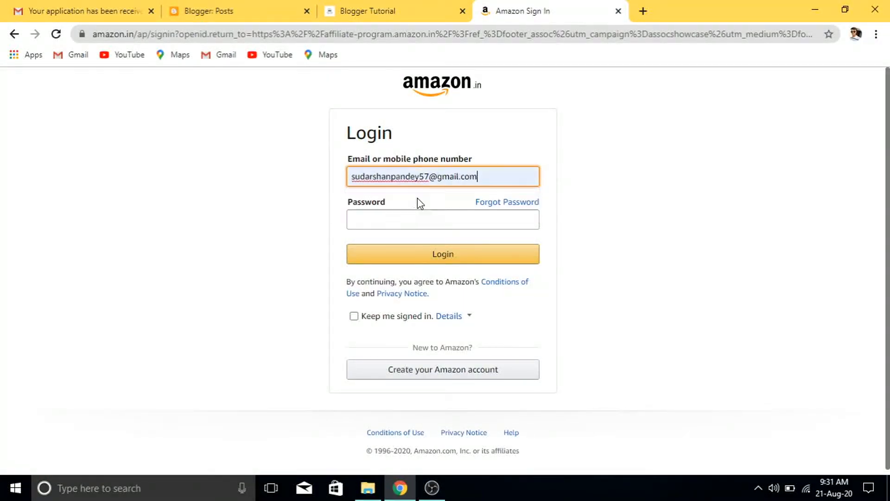
pyautogui.click(411, 219)
pyautogui.write('••')
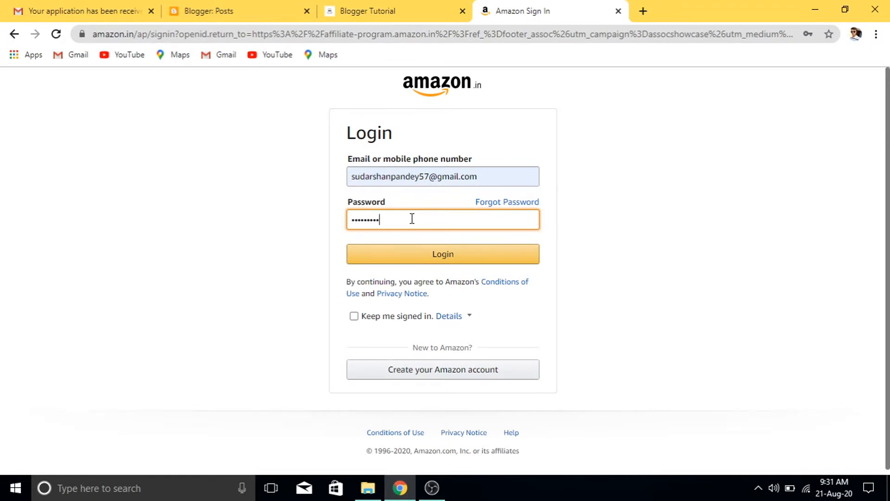
pyautogui.click(418, 255)
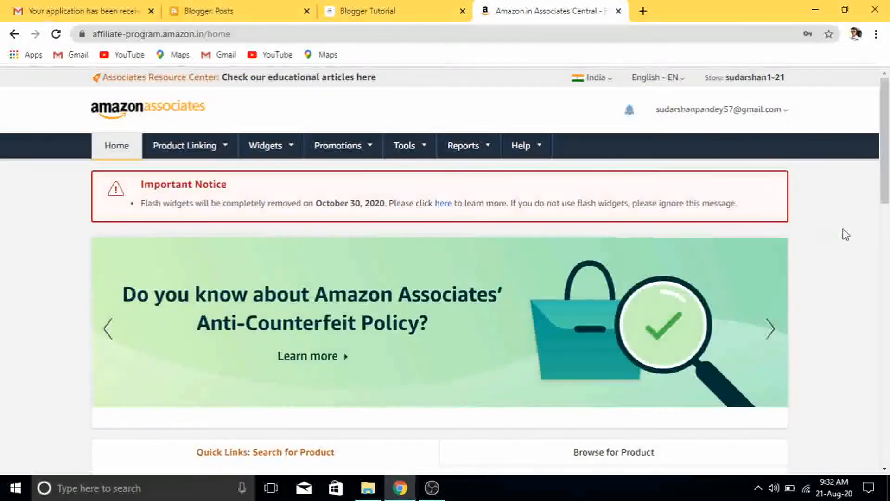
# Search Quick Links for 'laptop' and get a link for the ASUS VivoBook 15 result
pyautogui.moveTo(886, 192); pyautogui.dragTo(889, 245)
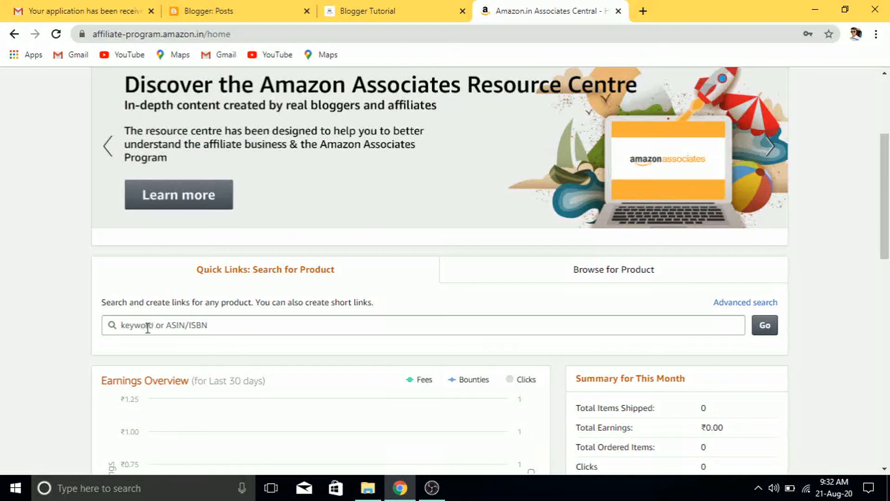
pyautogui.click(147, 328)
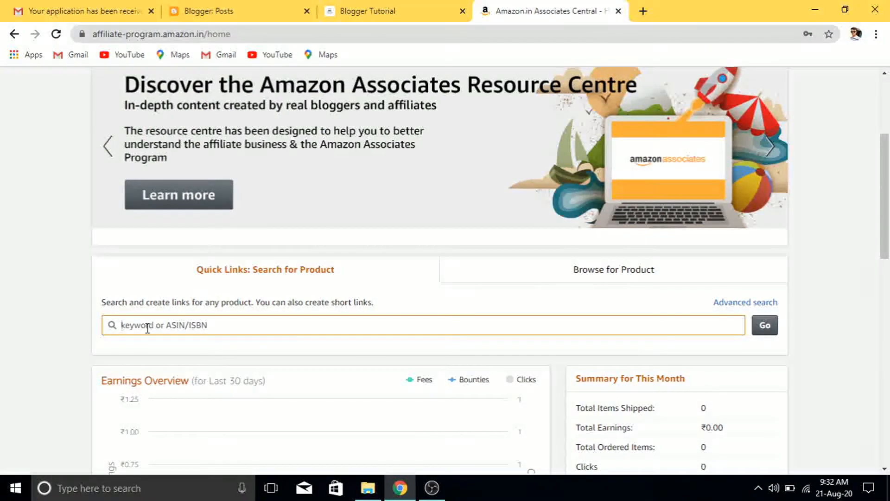
pyautogui.write('la')
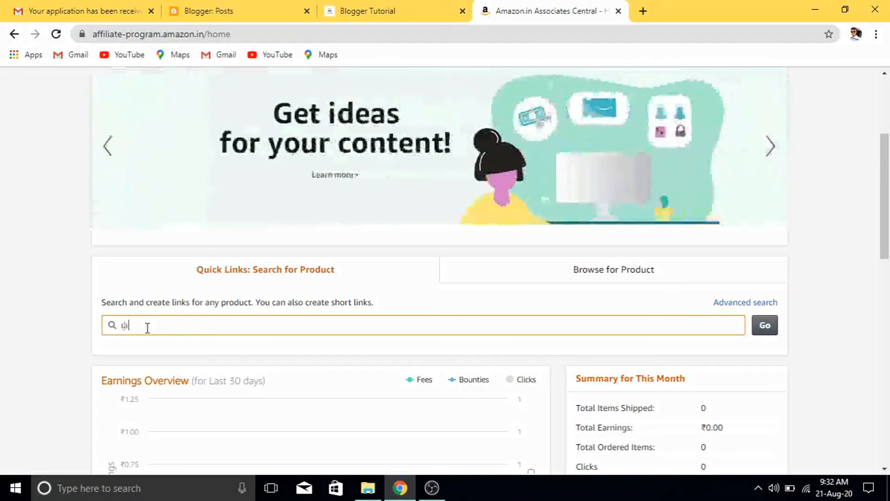
pyautogui.write('ptop')
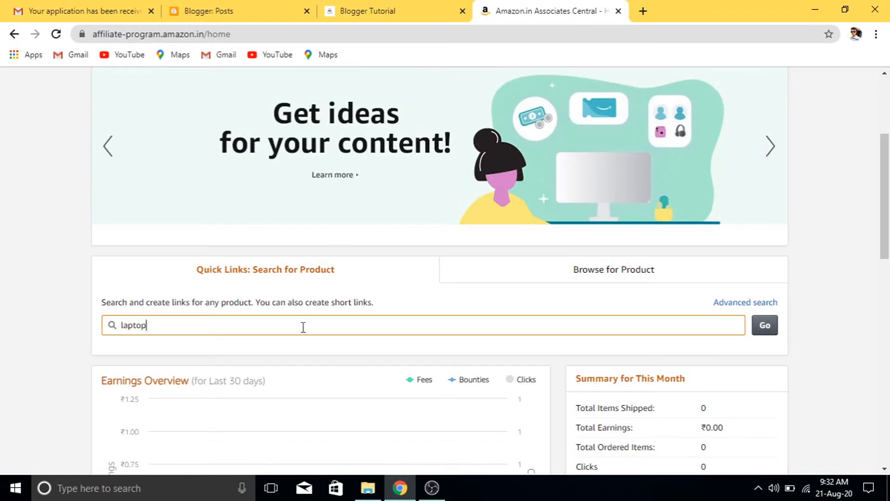
pyautogui.click(763, 327)
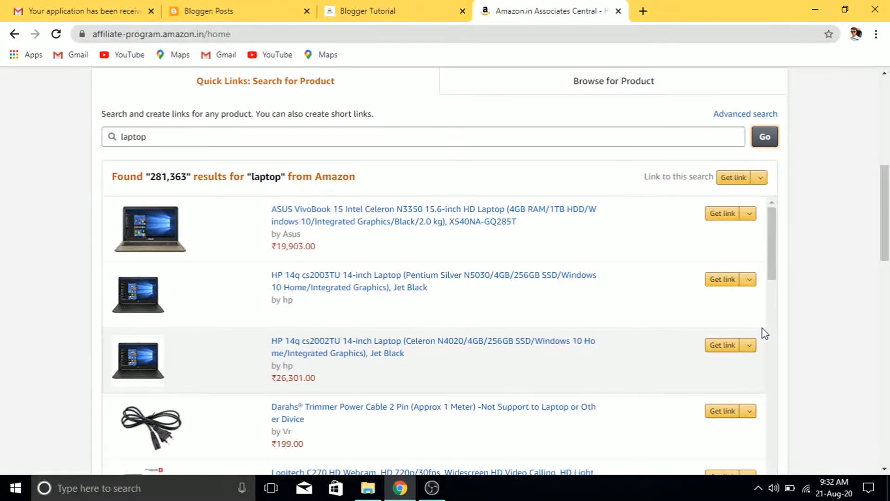
pyautogui.moveTo(763, 332); pyautogui.dragTo(775, 248)
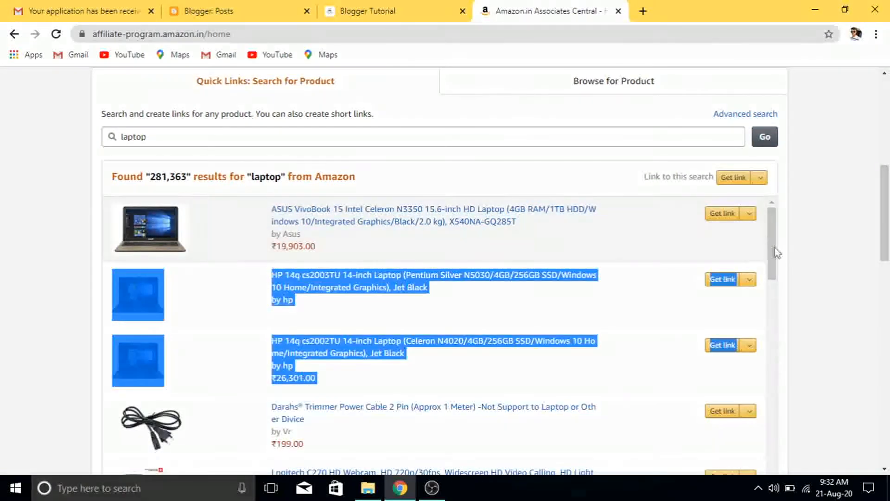
pyautogui.click(836, 250)
pyautogui.click(726, 217)
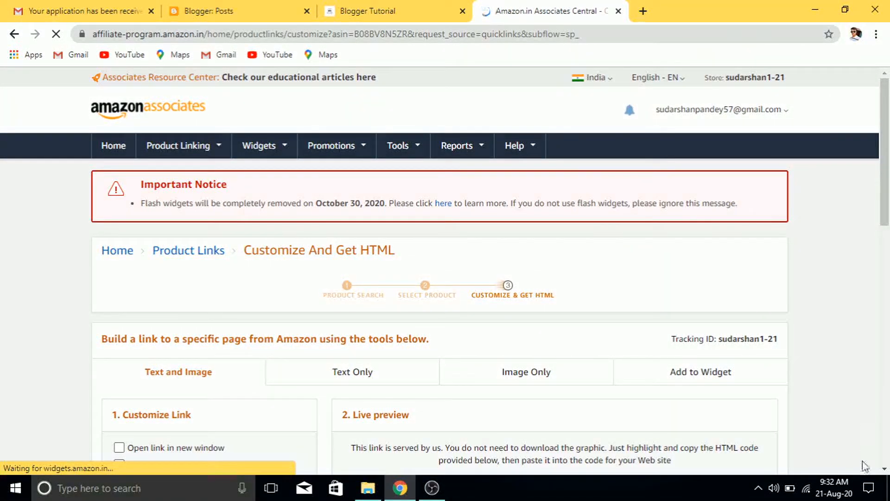
# Highlight the full iframe HTML code for the ASUS VivoBook 15 product link
pyautogui.click(883, 470)
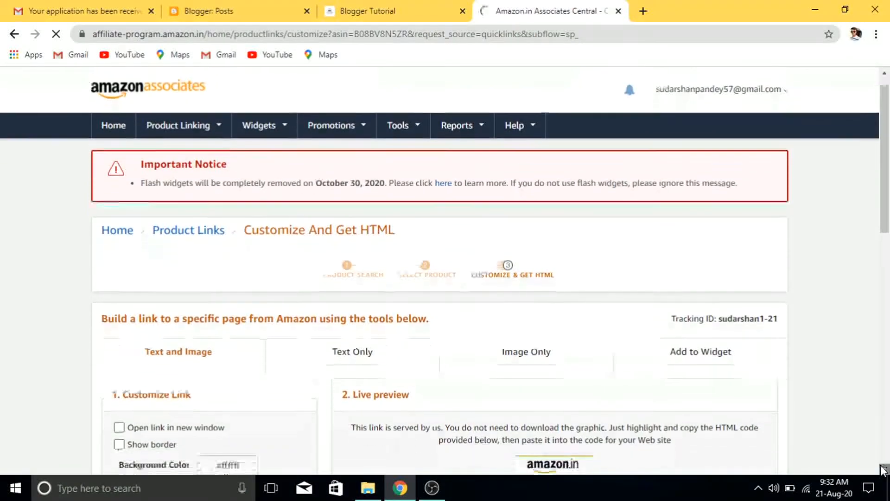
pyautogui.scroll(-6, 883, 469)
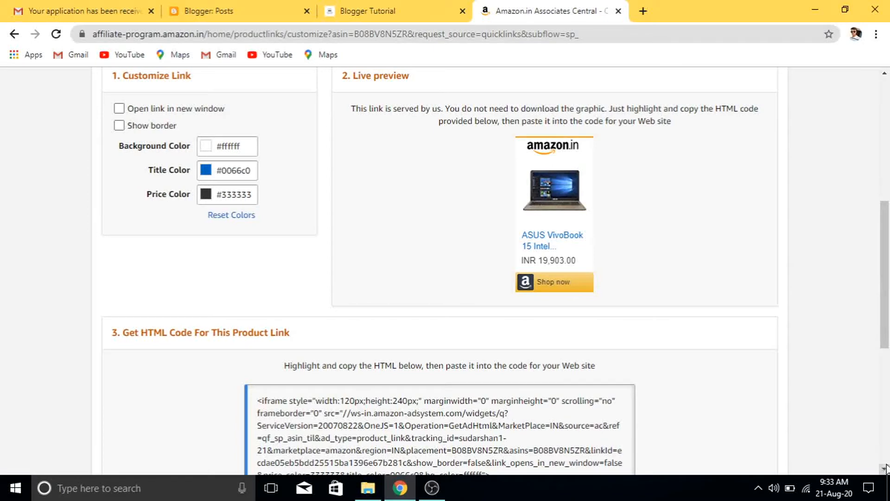
pyautogui.scroll(-3, 885, 468)
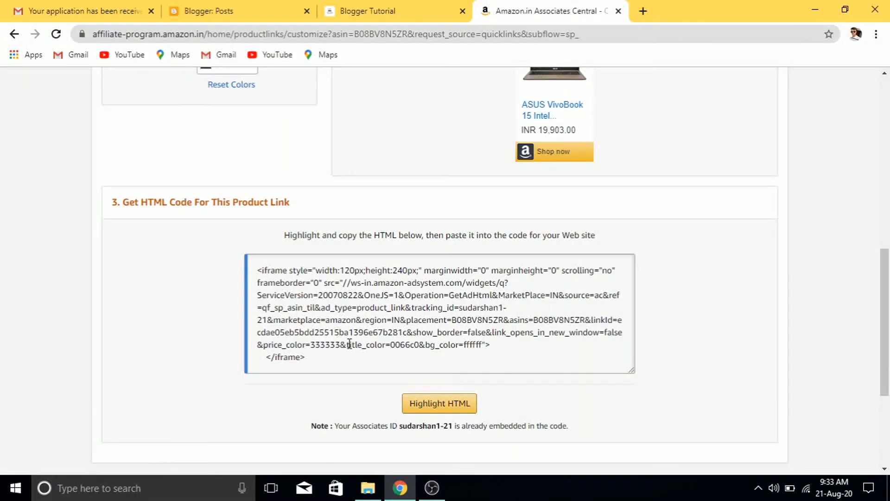
pyautogui.click(424, 402)
pyautogui.hotkey('ctrl', 'c')
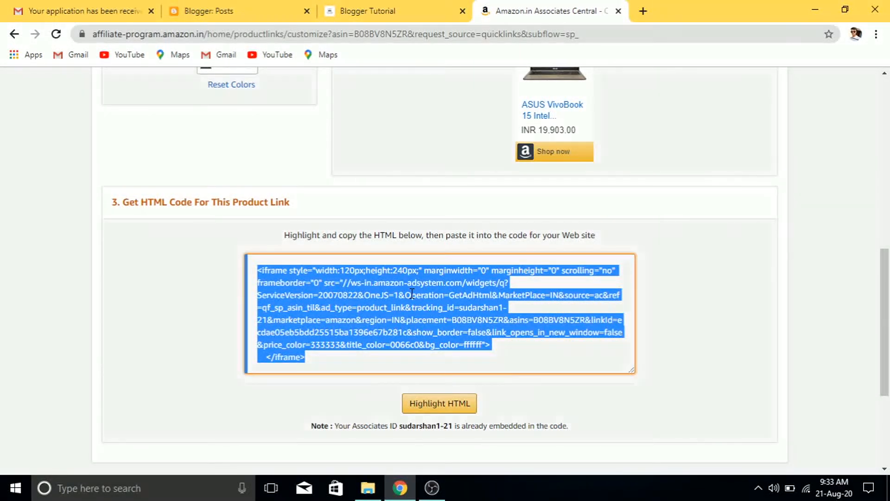
# Paste the ASUS VivoBook iframe into the Download File post's HTML view and update the post
pyautogui.click(224, 7)
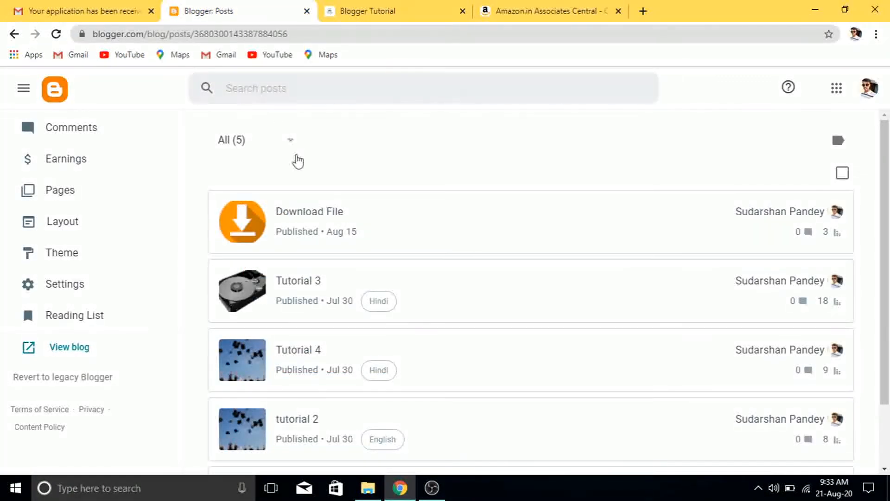
pyautogui.click(369, 239)
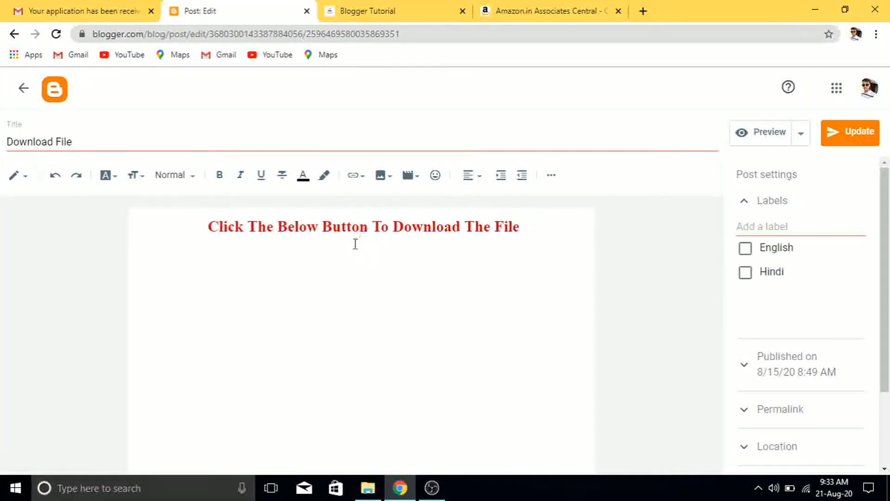
pyautogui.click(26, 185)
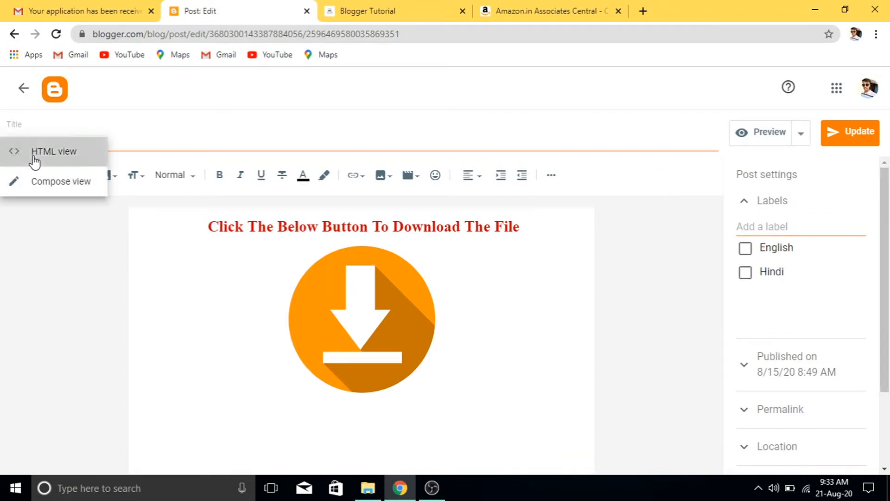
pyautogui.click(35, 158)
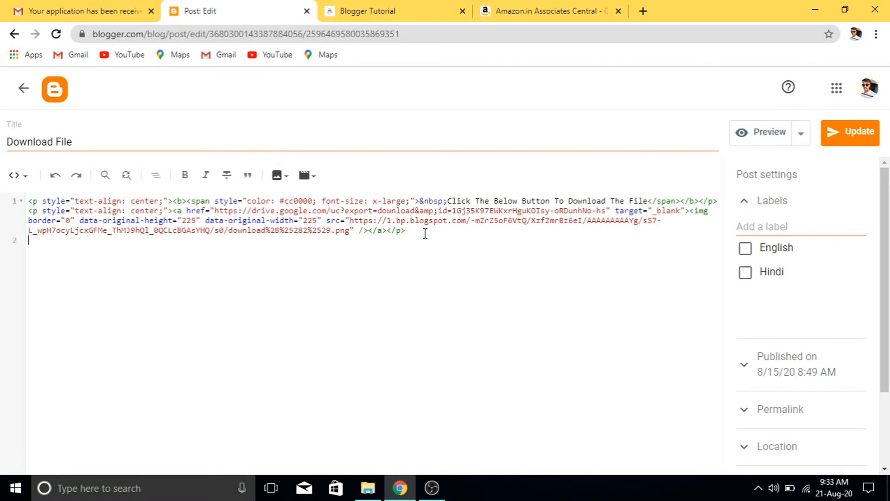
pyautogui.hotkey('ctrl', 'v')
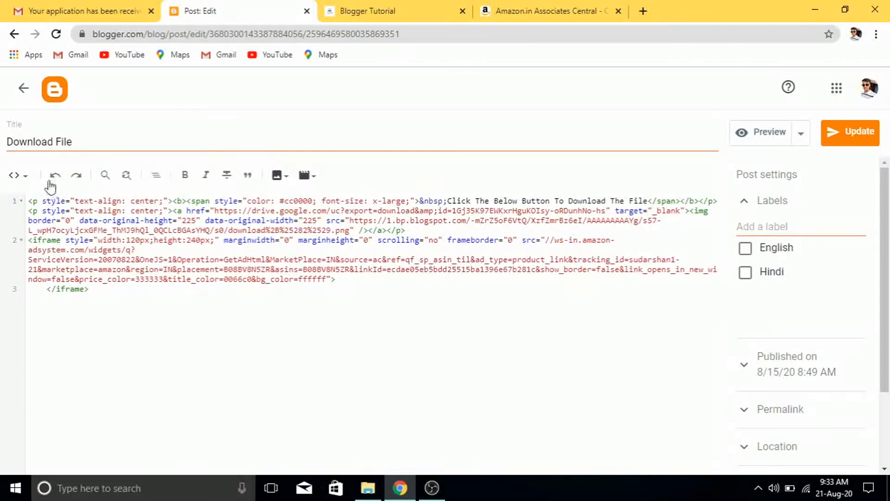
pyautogui.click(861, 132)
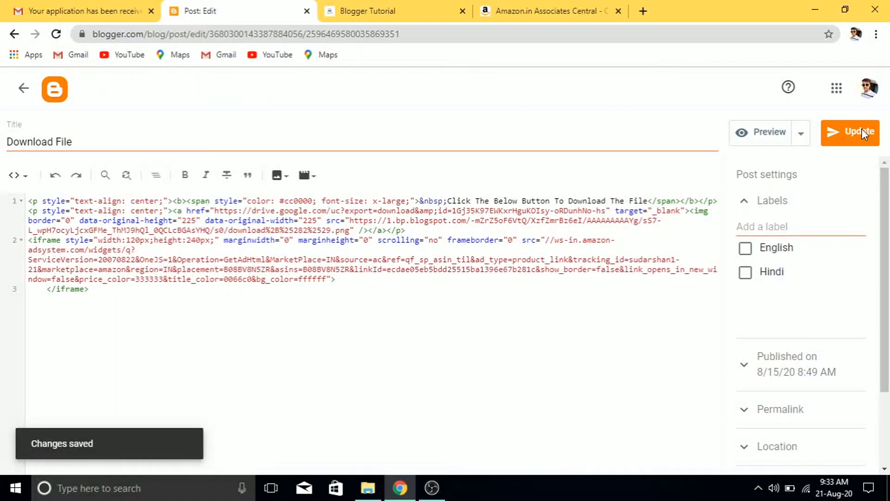
pyautogui.click(25, 89)
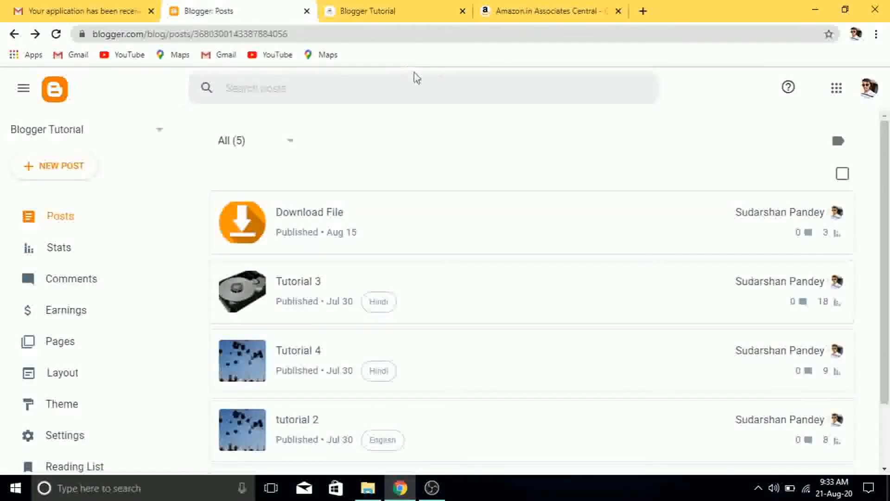
# Return to the Amazon tab and go to the Associates Central home page
pyautogui.click(502, 10)
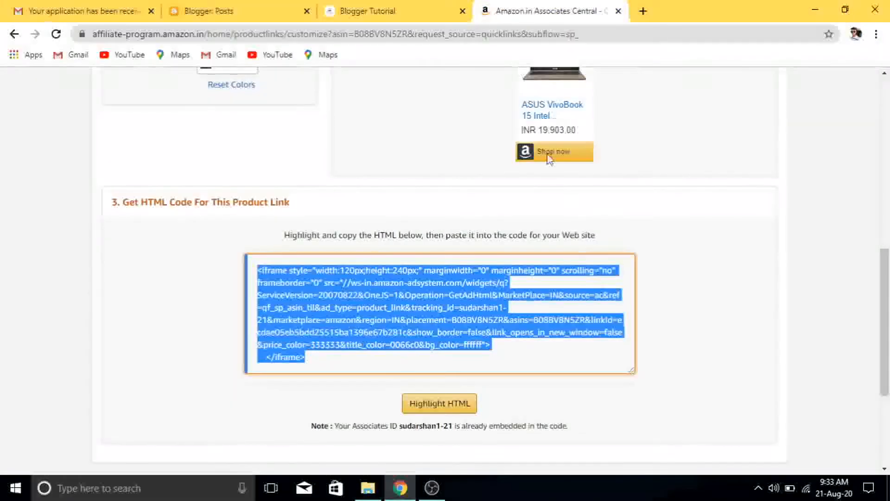
pyautogui.click(744, 279)
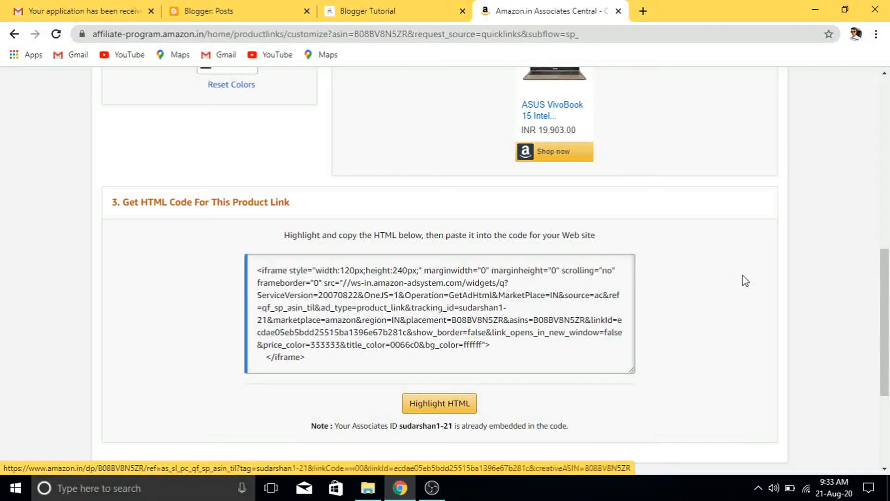
pyautogui.press('pageup')
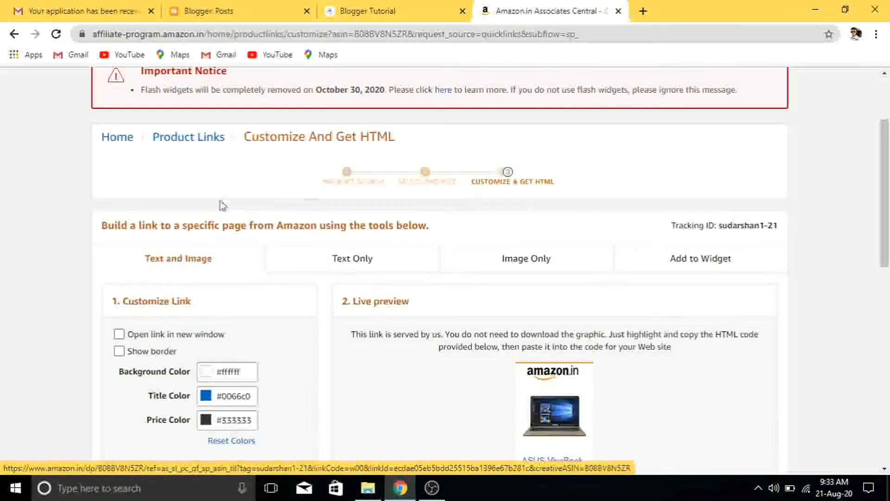
pyautogui.click(109, 140)
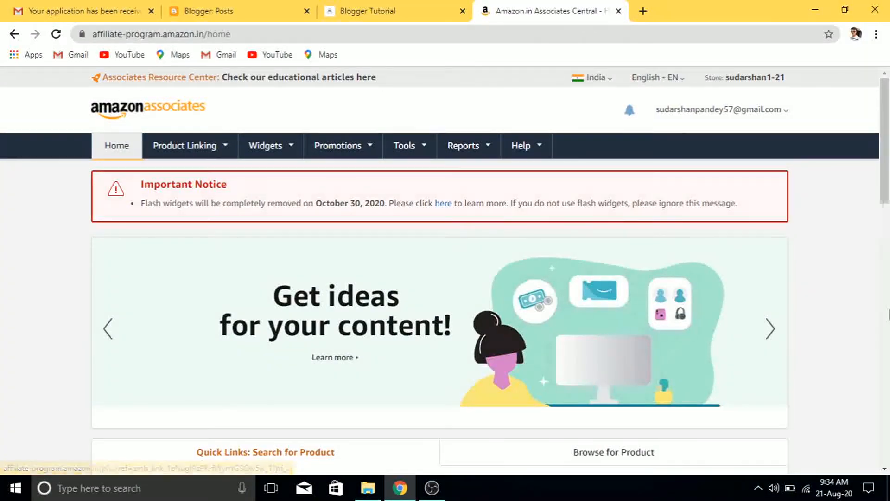
# Scroll the Associates home dashboard and bring up the Product Linking menu
pyautogui.click(888, 231)
pyautogui.moveTo(884, 212); pyautogui.dragTo(884, 124)
pyautogui.scroll(-3, 884, 127)
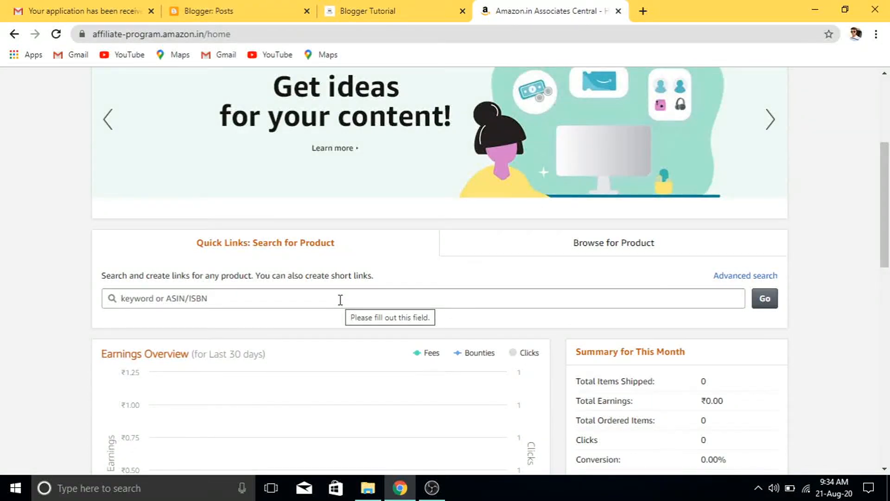
pyautogui.moveTo(885, 261); pyautogui.dragTo(888, 315)
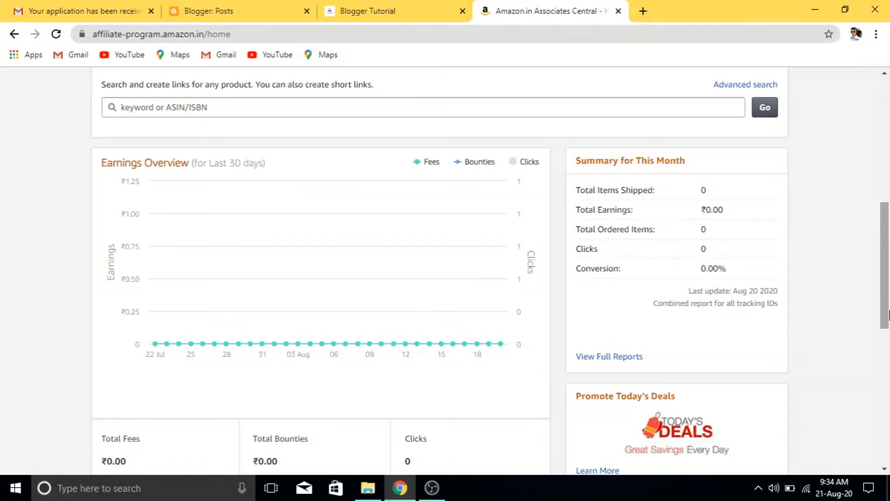
pyautogui.moveTo(889, 306); pyautogui.dragTo(887, 176)
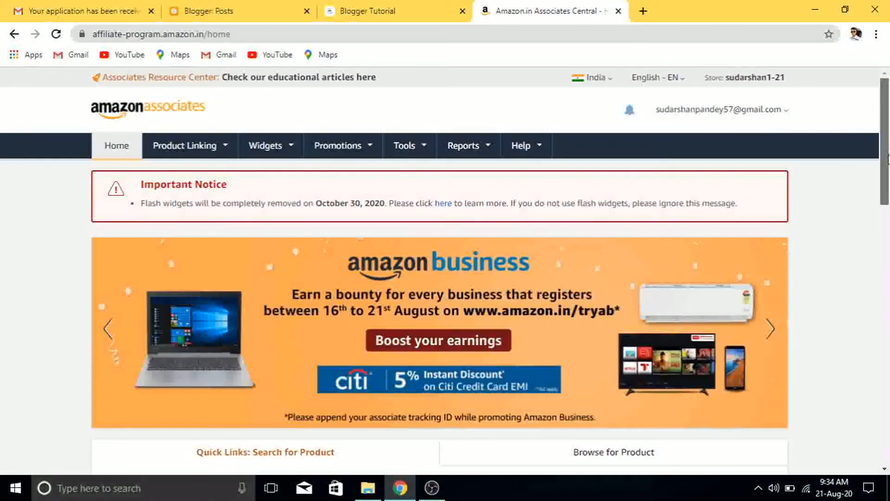
pyautogui.moveTo(224, 149)
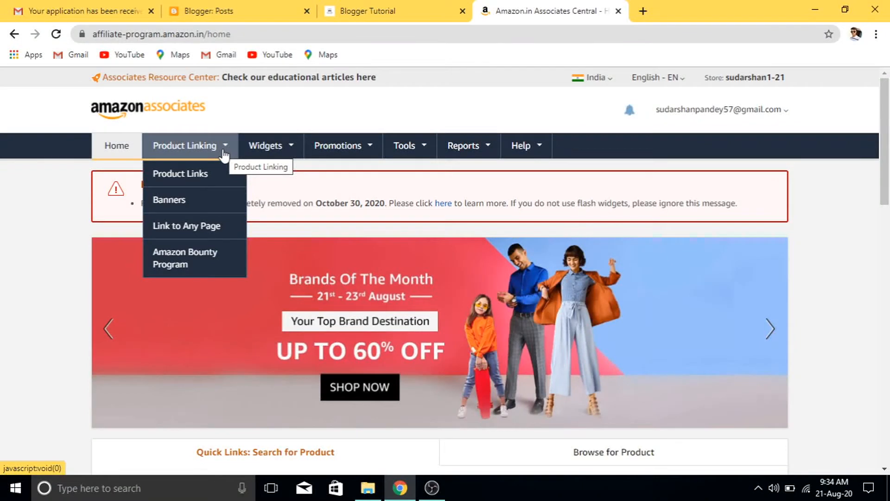
# Open Banner Links and highlight the 728 x 90 banner's HTML code, then return to Blogger
pyautogui.click(211, 203)
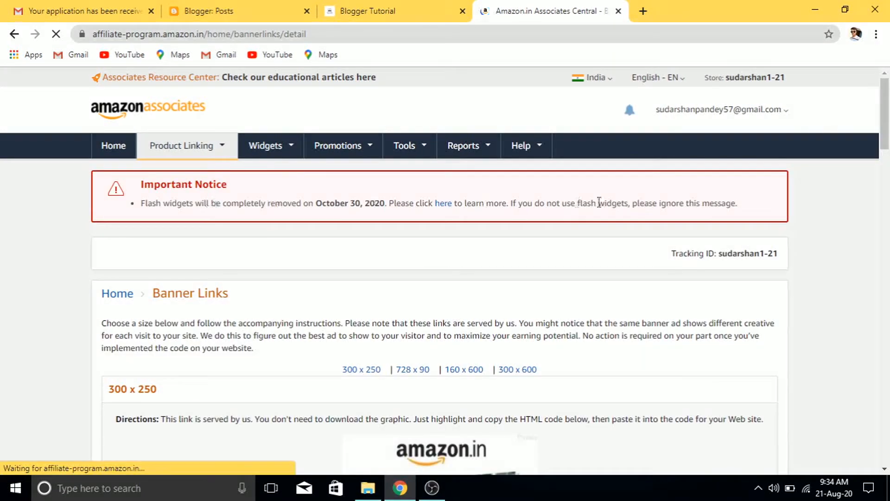
pyautogui.moveTo(887, 135); pyautogui.dragTo(888, 163)
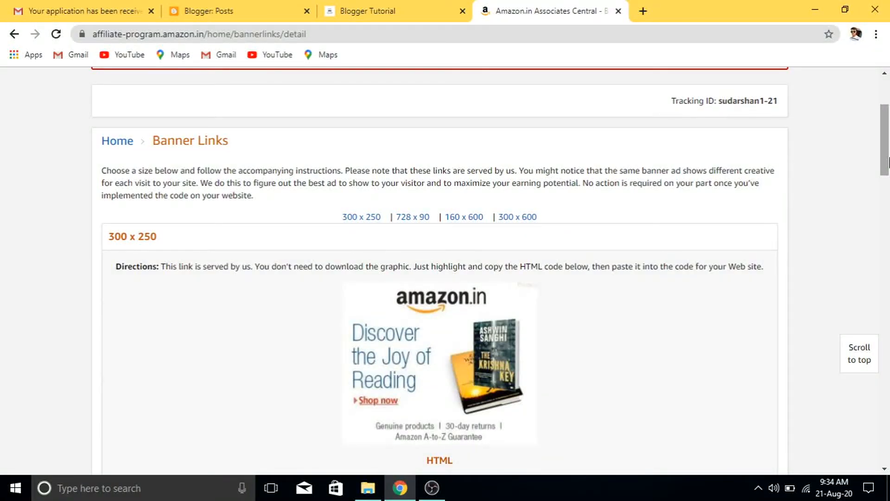
pyautogui.moveTo(887, 159); pyautogui.dragTo(888, 347)
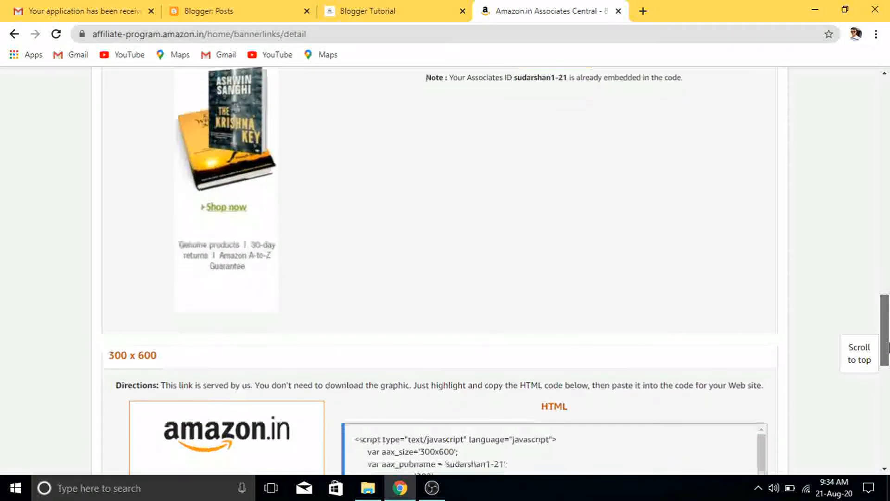
pyautogui.moveTo(888, 343); pyautogui.dragTo(888, 240)
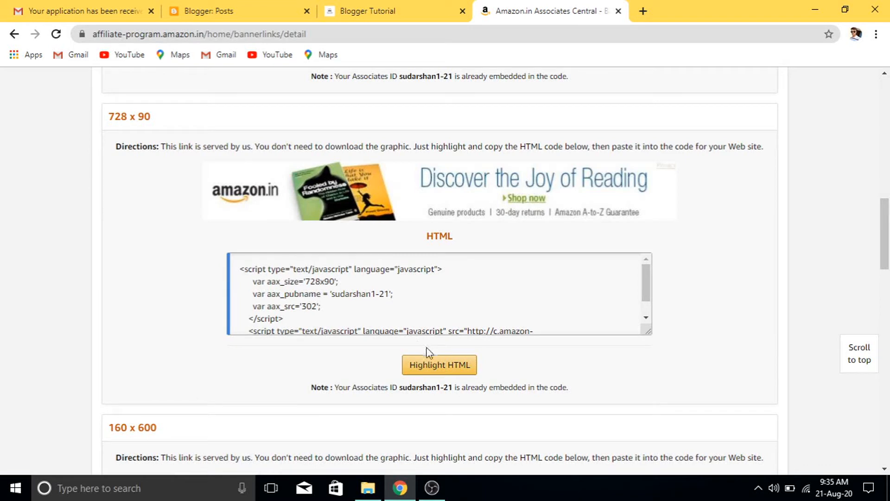
pyautogui.click(436, 368)
pyautogui.hotkey('ctrl', 'c')
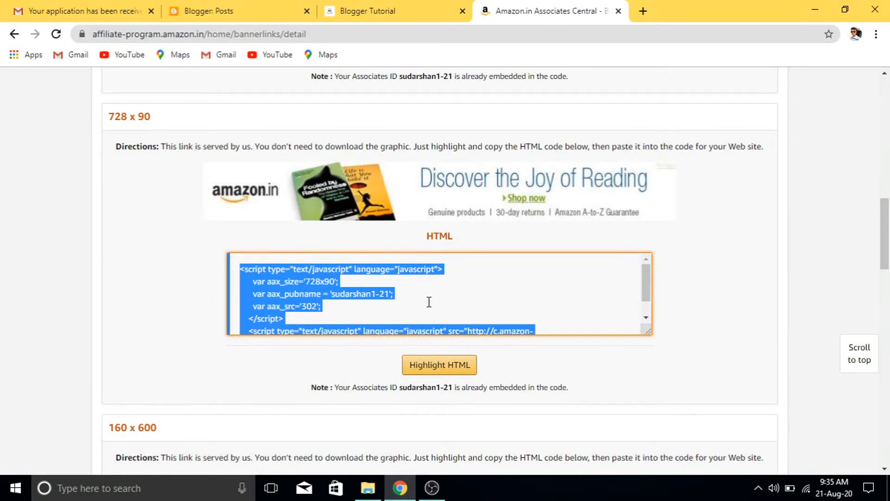
pyautogui.click(250, 9)
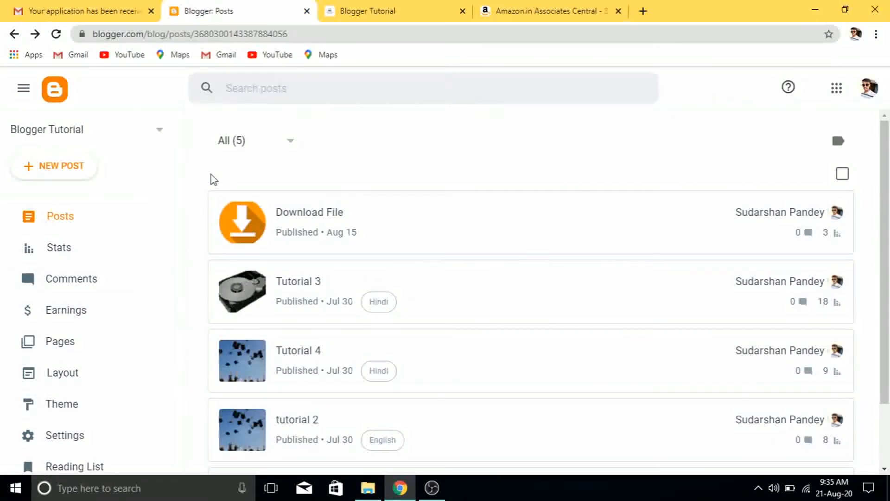
# On the Layout page, open Add a Gadget for the Sidebar section
pyautogui.click(83, 373)
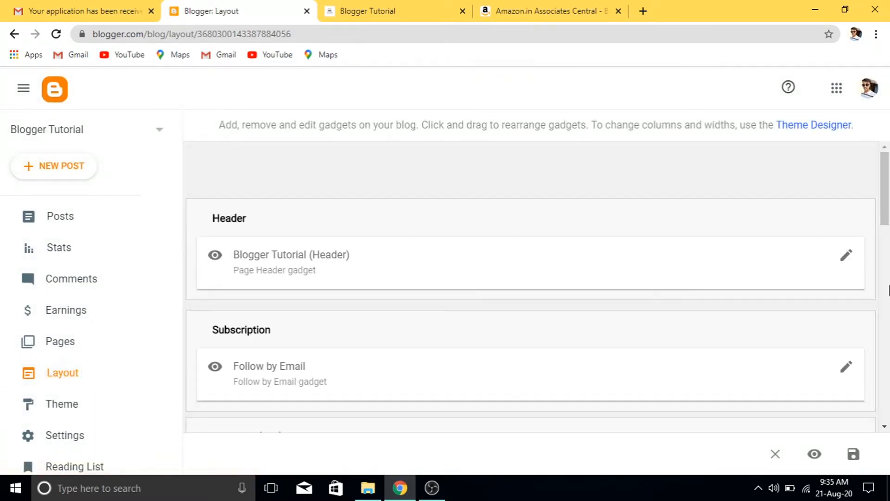
pyautogui.moveTo(885, 225); pyautogui.dragTo(887, 306)
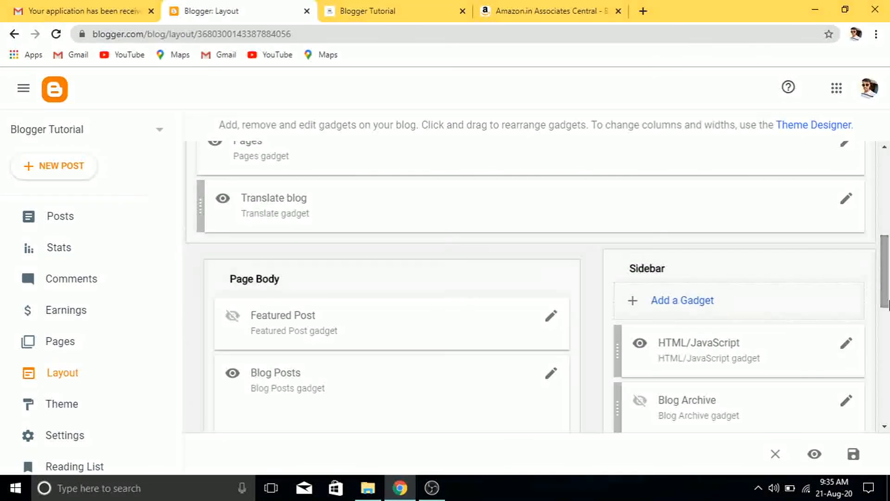
pyautogui.click(689, 308)
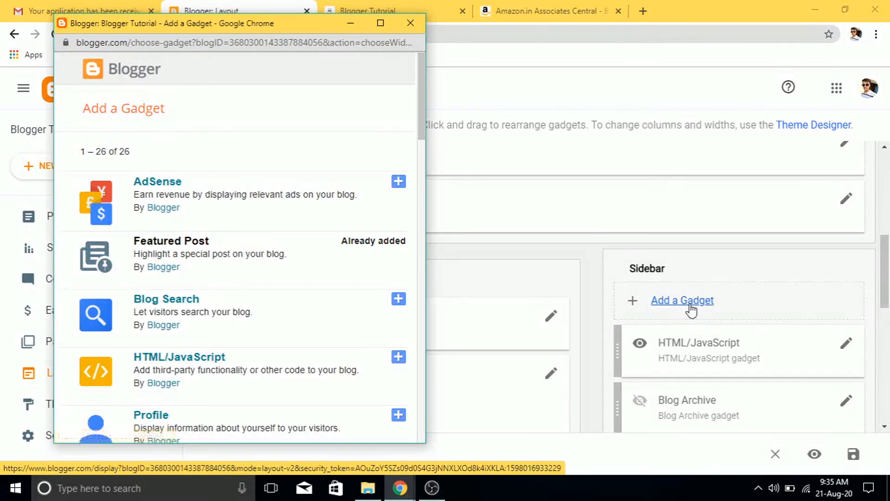
# Add a Sidebar HTML/JavaScript gadget holding the pasted Amazon 728x90 ad script and save it
pyautogui.click(398, 358)
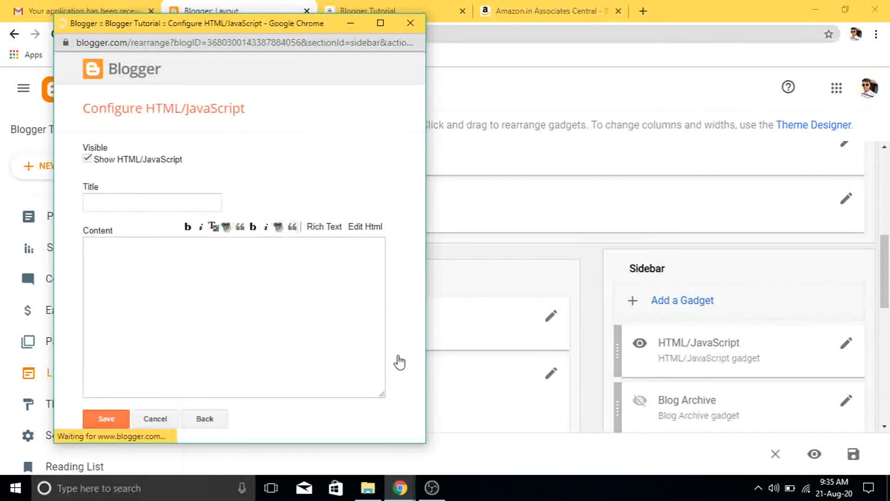
pyautogui.click(255, 323)
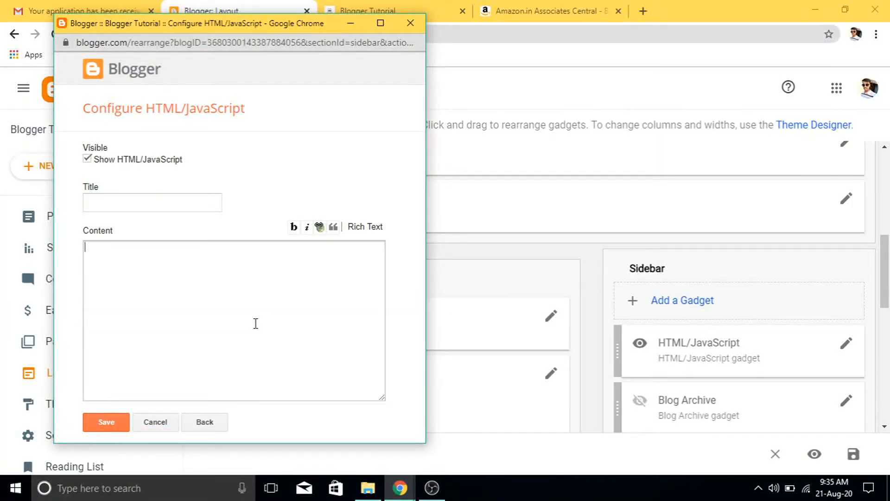
pyautogui.hotkey('ctrl', 'v')
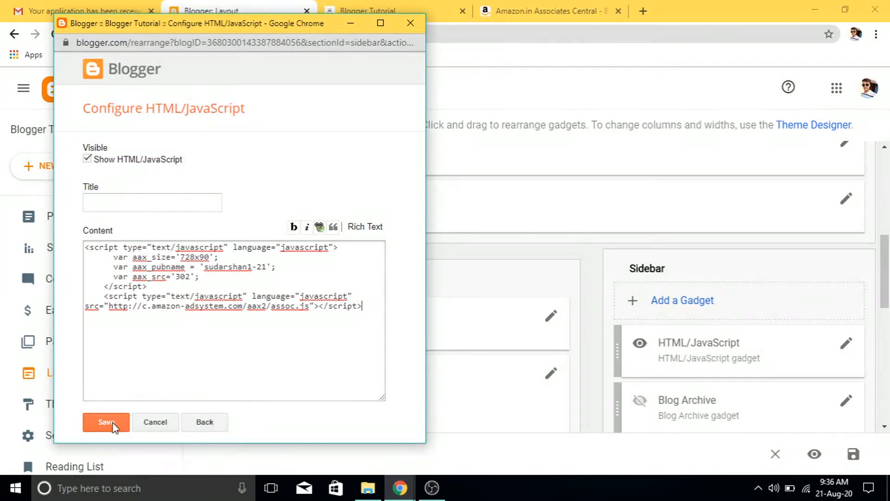
pyautogui.click(113, 423)
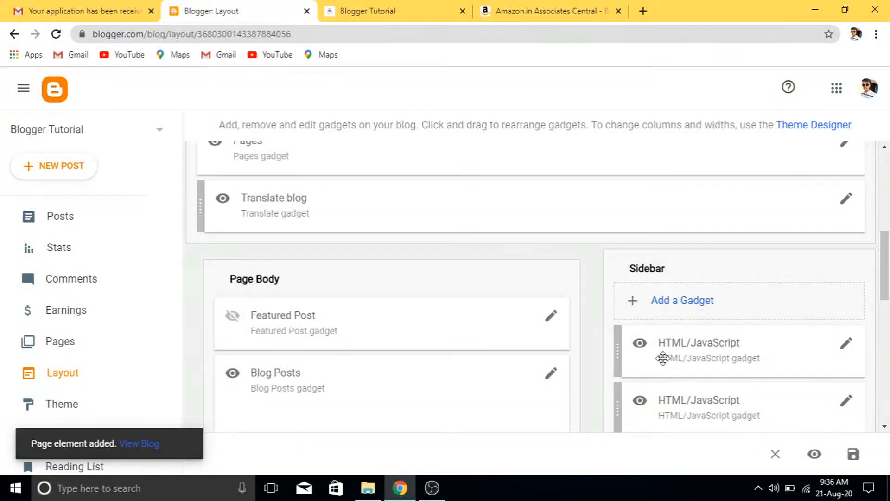
# Move the Amazon banner gadget above Pages in Page List (Top), save the layout, and view the blog
pyautogui.moveTo(663, 358); pyautogui.dragTo(311, 197)
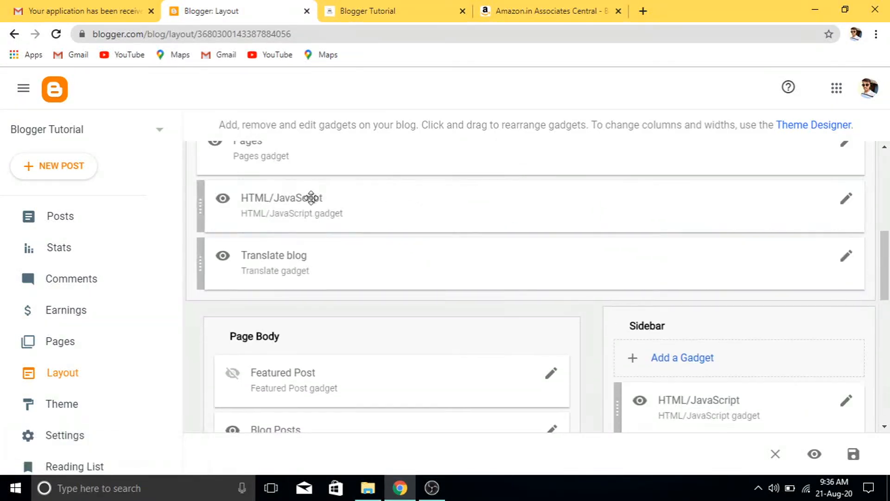
pyautogui.scroll(3, 884, 153)
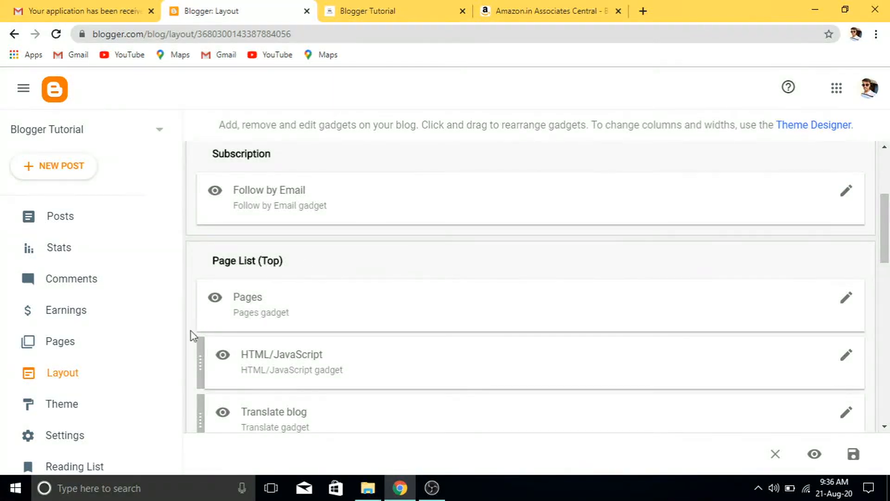
pyautogui.moveTo(202, 348); pyautogui.dragTo(218, 277)
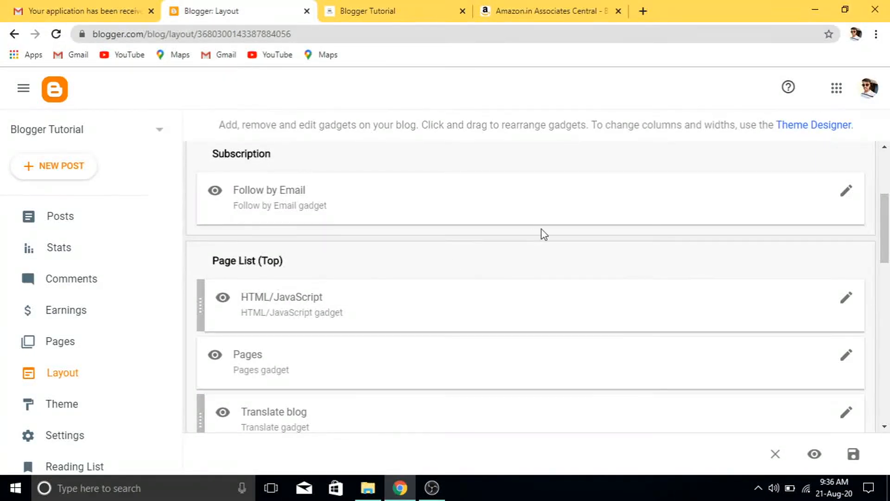
pyautogui.click(854, 455)
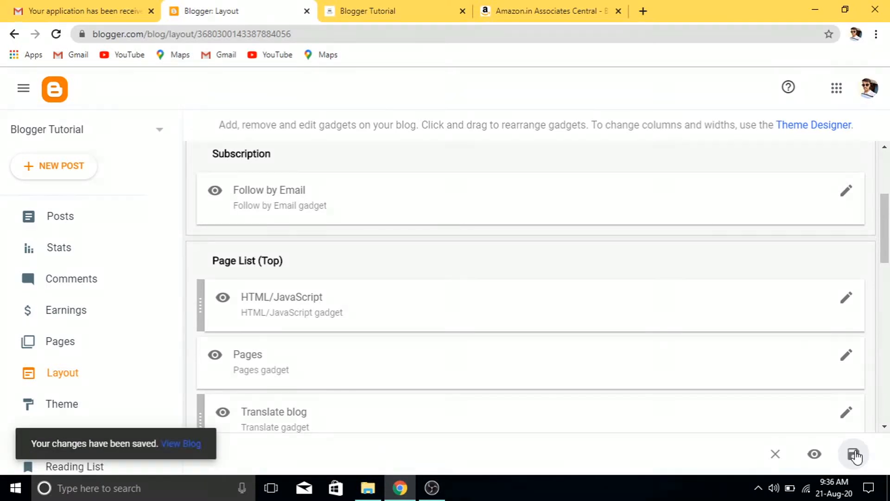
pyautogui.click(416, 7)
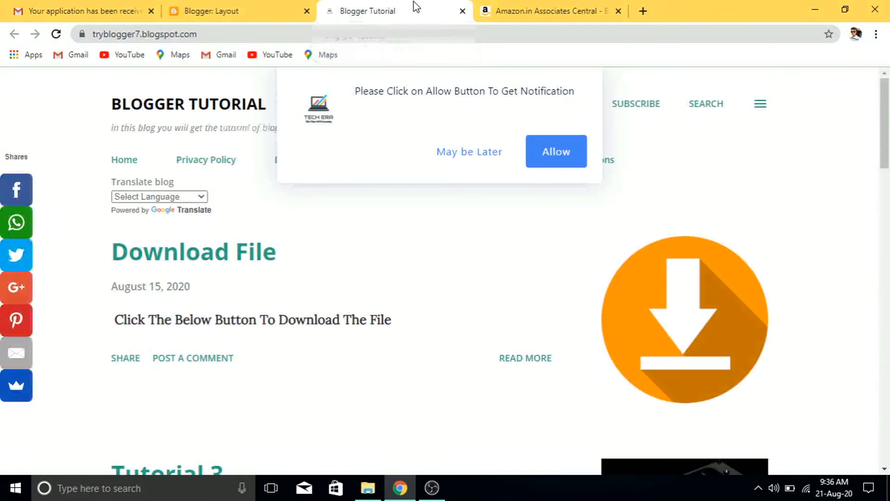
# Reload the blog, open the Download File post, and follow its ASUS VivoBook Amazon widget
pyautogui.click(56, 35)
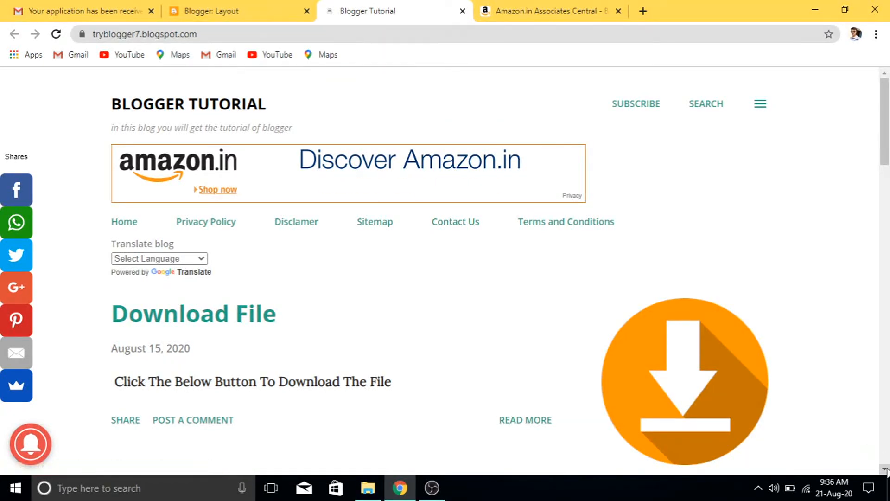
pyautogui.scroll(-3, 886, 470)
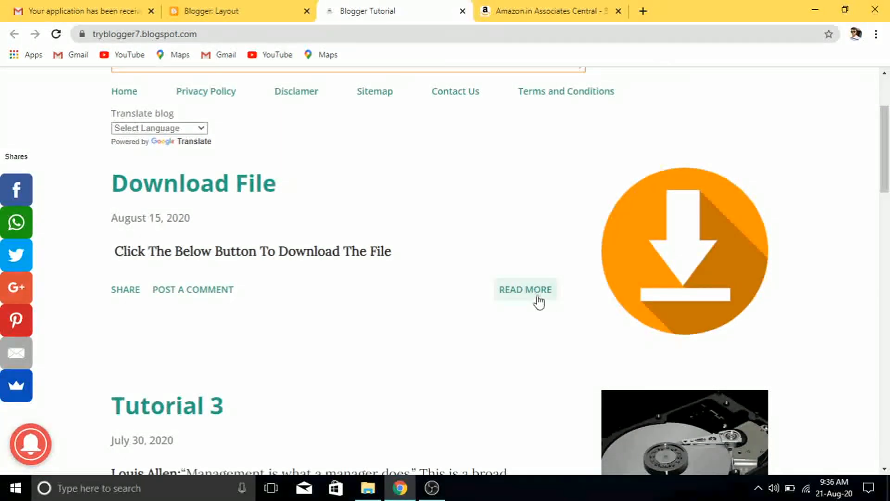
pyautogui.click(538, 300)
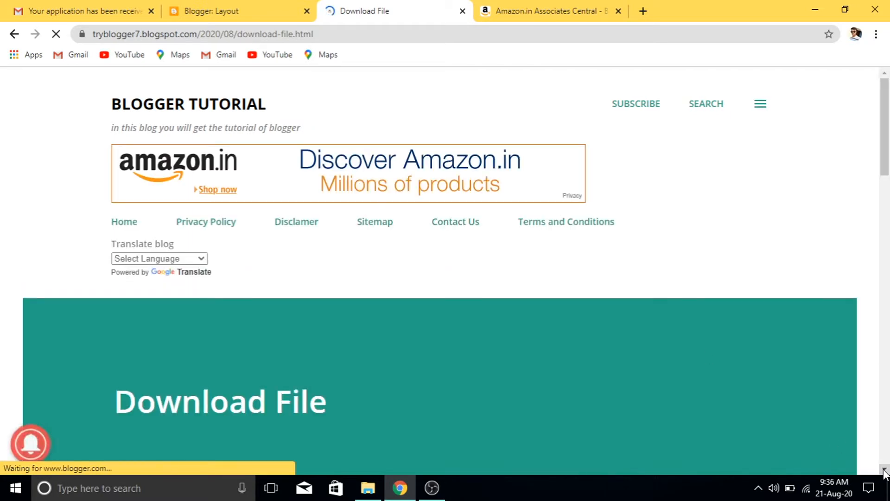
pyautogui.scroll(-5, 885, 472)
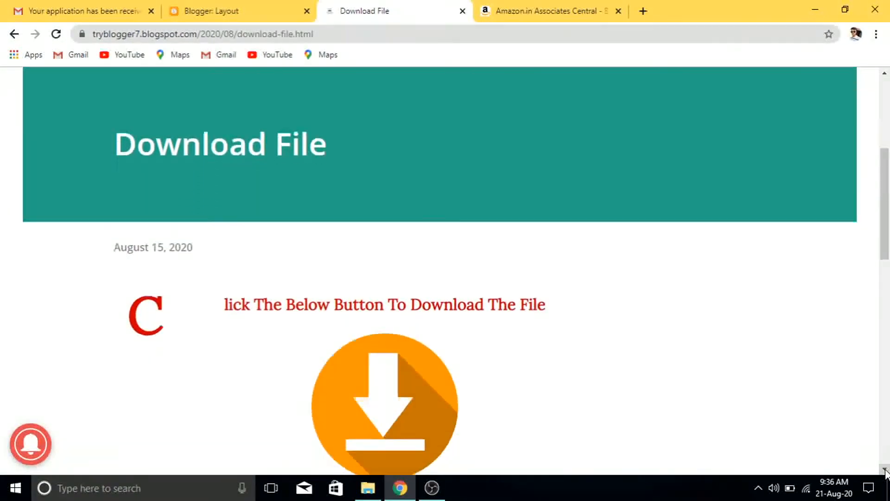
pyautogui.scroll(-7, 884, 471)
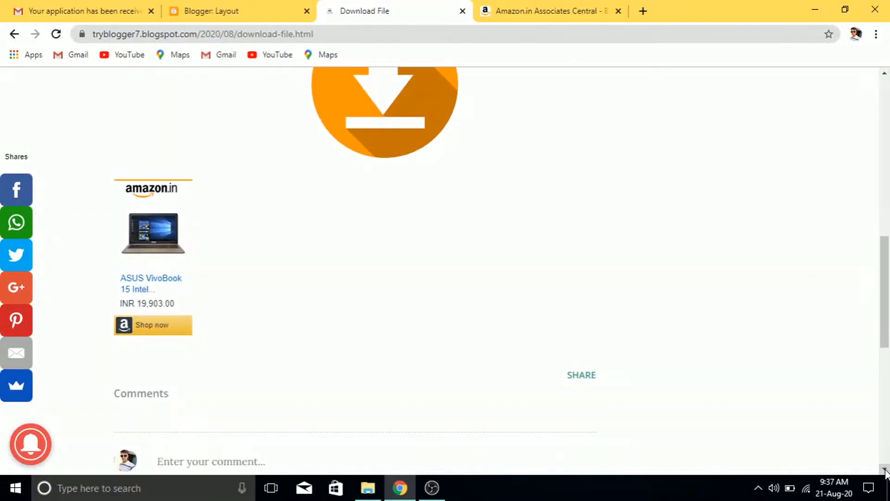
pyautogui.scroll(-1, 884, 471)
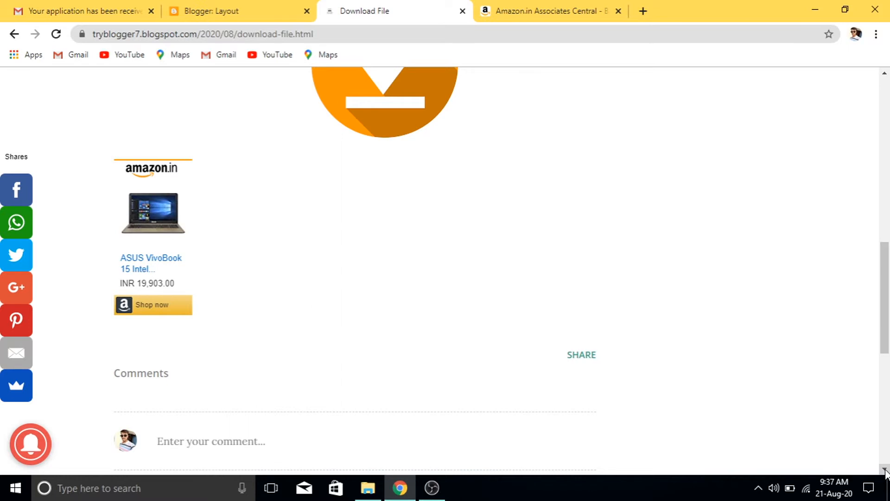
pyautogui.click(174, 214)
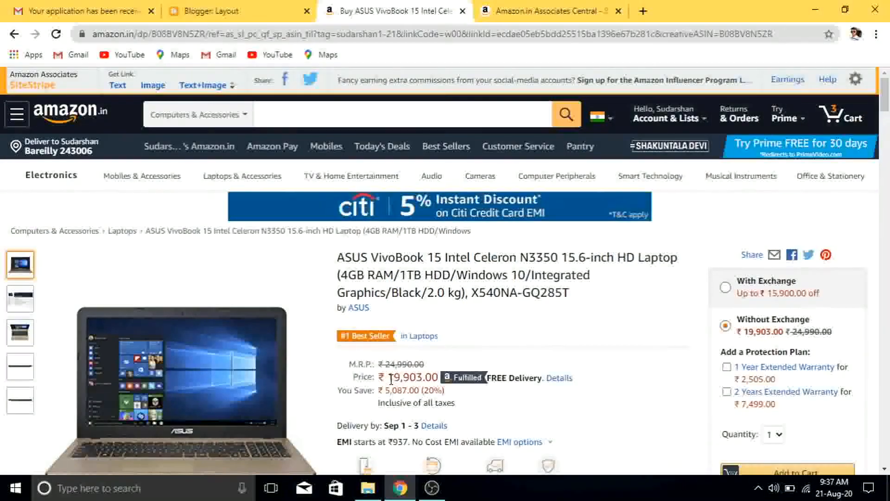
# Highlight the ₹19,903 price on the ASUS VivoBook 15 Amazon page to compare it with the widget
pyautogui.moveTo(388, 377); pyautogui.dragTo(422, 378)
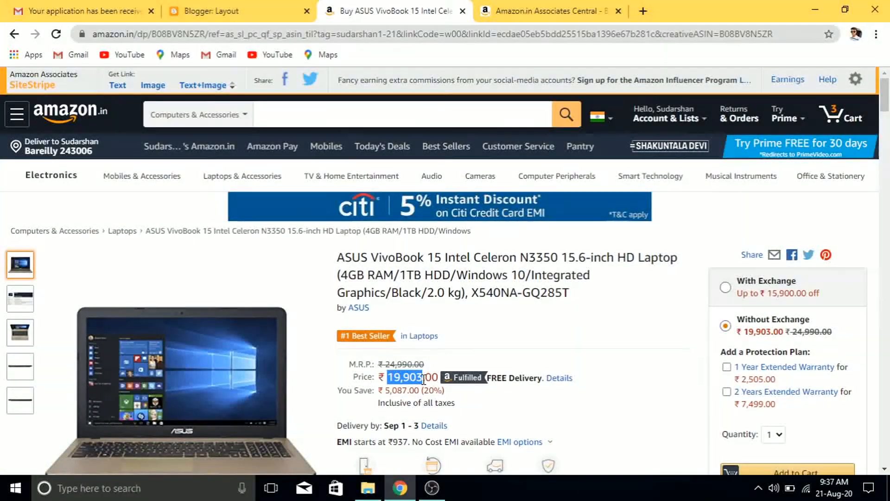
pyautogui.click(483, 407)
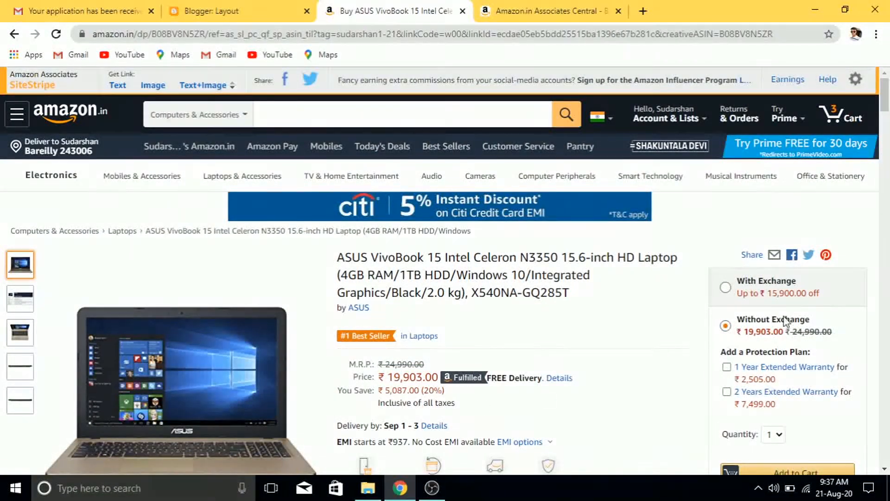
# Return to the blog's home page and follow the 728x90 Amazon banner ad to Amazon.in
pyautogui.click(12, 34)
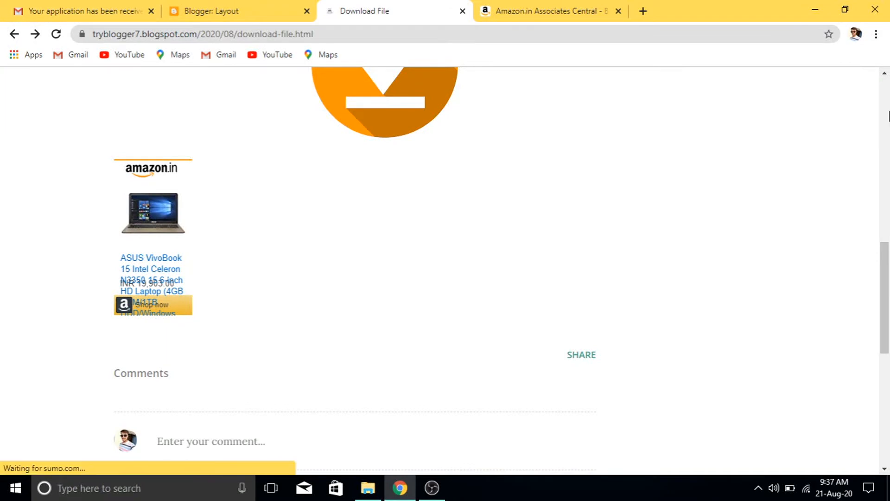
pyautogui.scroll(4, 834, 121)
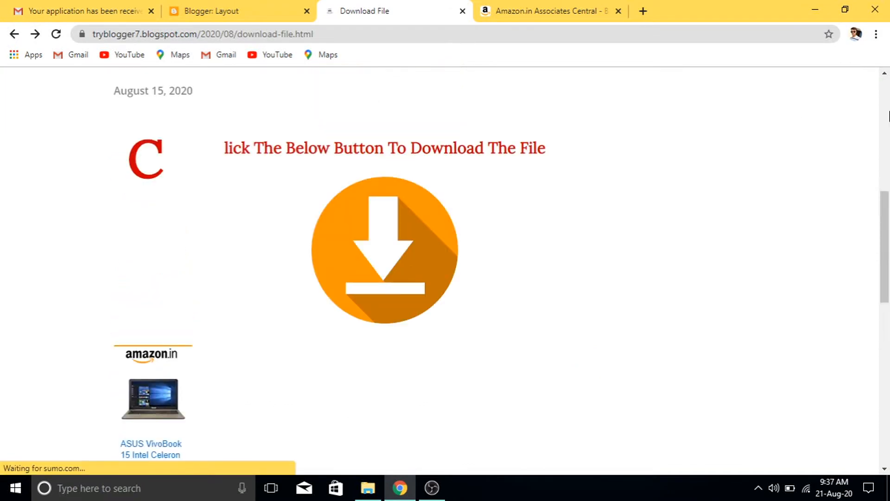
pyautogui.scroll(9, 886, 115)
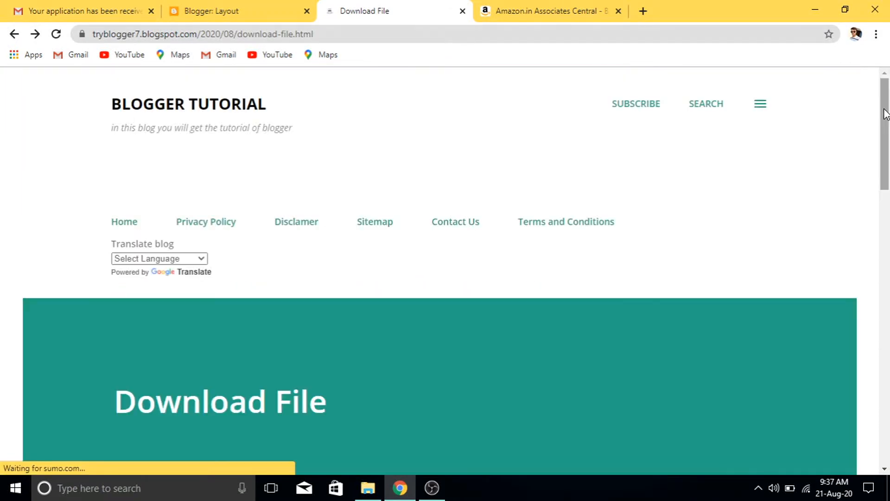
pyautogui.click(117, 228)
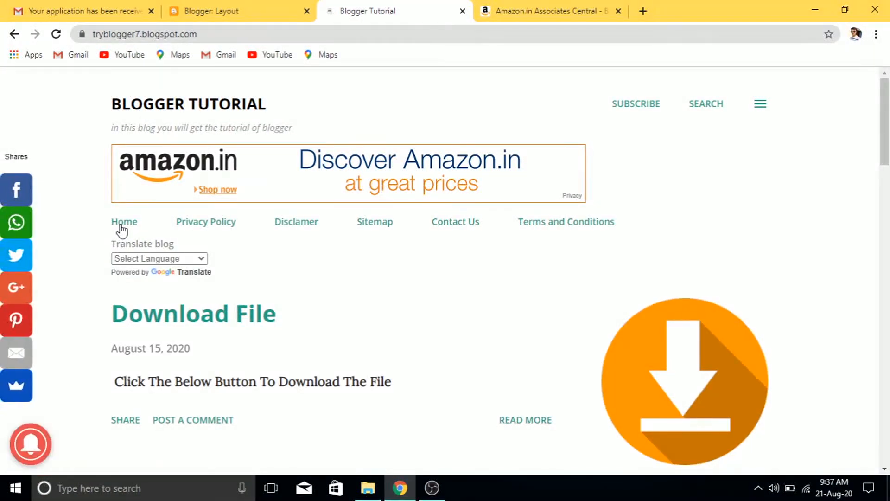
pyautogui.click(185, 190)
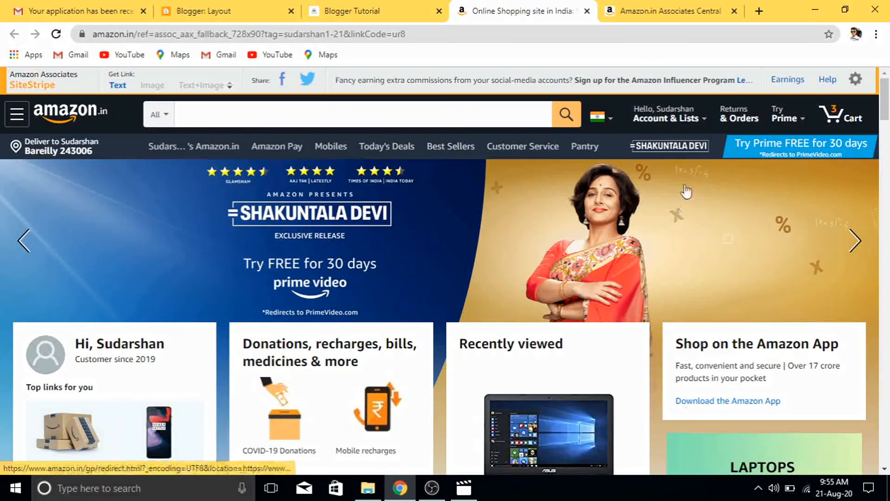
# Open a blank new browser tab on the Google New Tab page
pyautogui.click(759, 10)
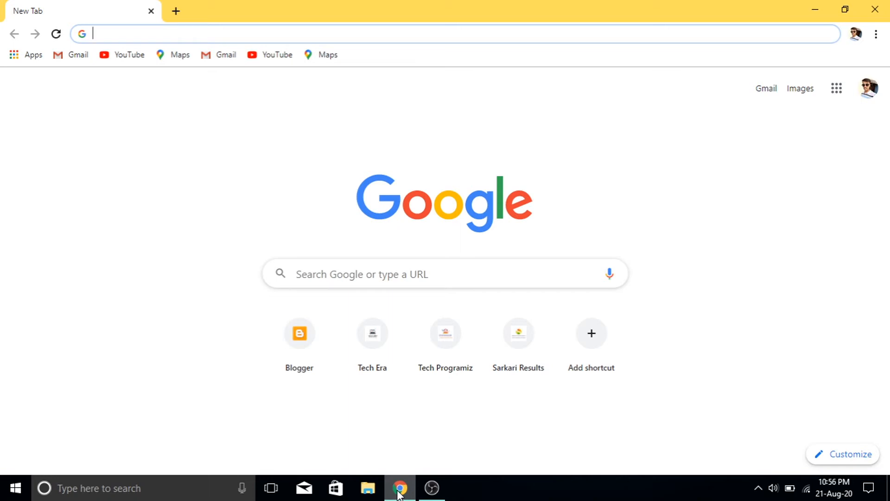
# Load the media.net website in the new tab
pyautogui.write('med')
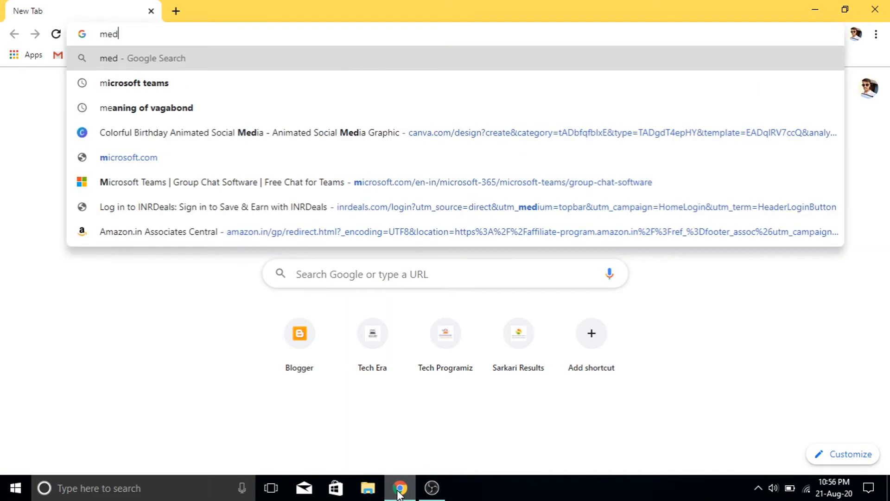
pyautogui.write('ia.net')
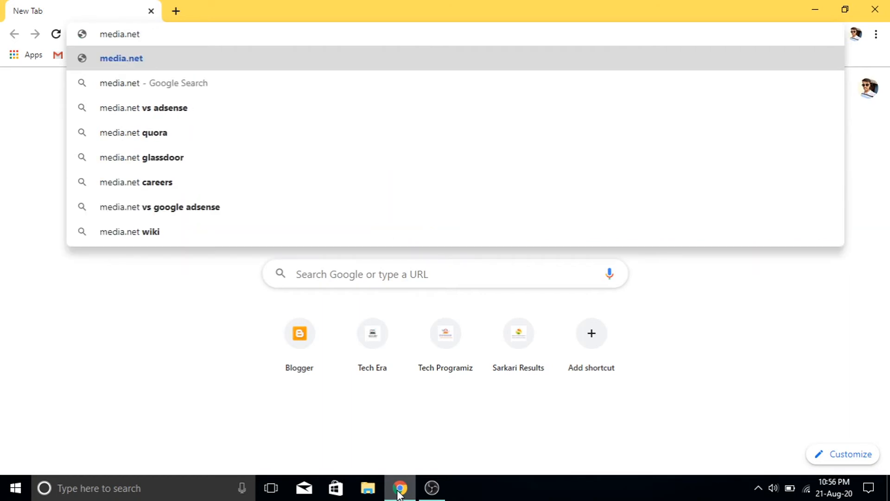
pyautogui.press('Return')
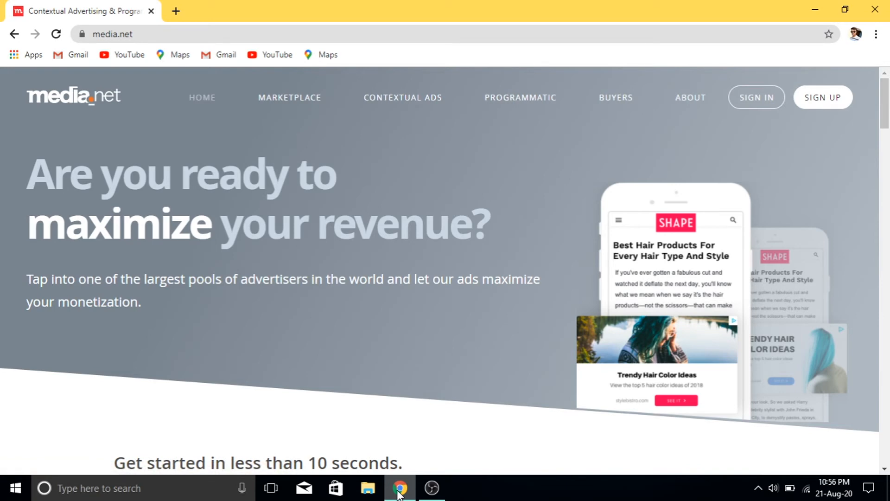
# In a new tab, search Google for propellerads and open the PropellerAds site
pyautogui.click(176, 11)
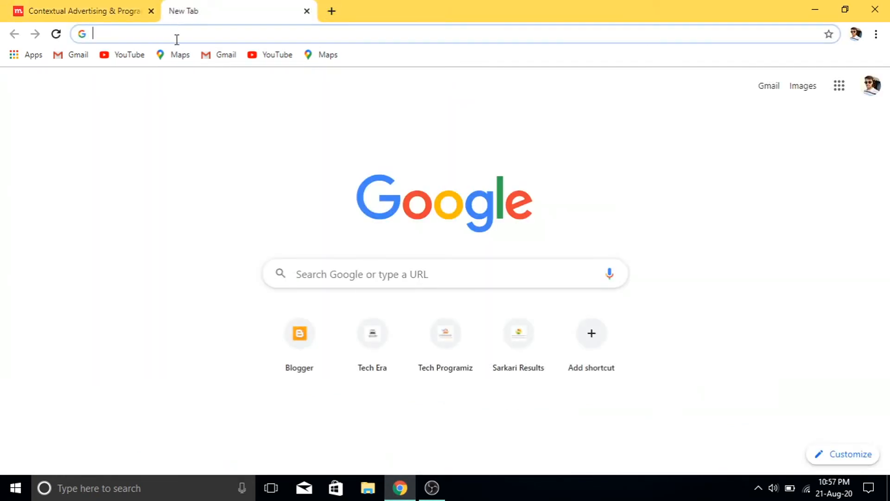
pyautogui.write('p')
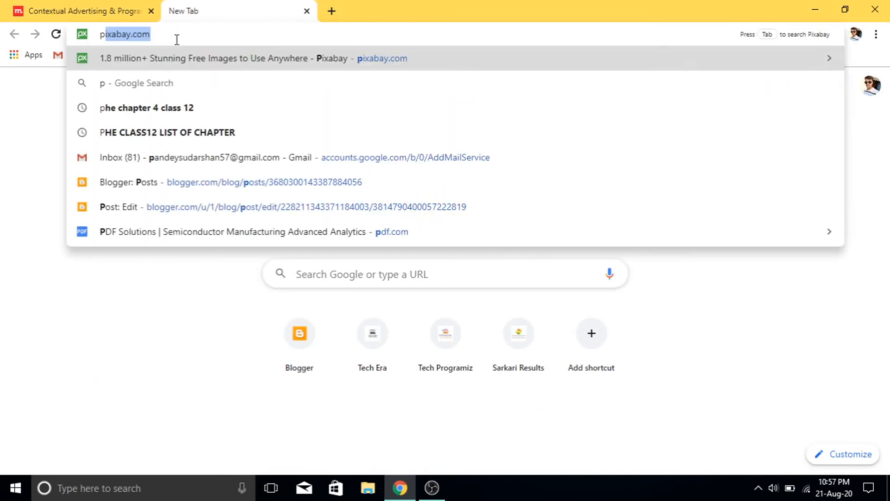
pyautogui.write('ro')
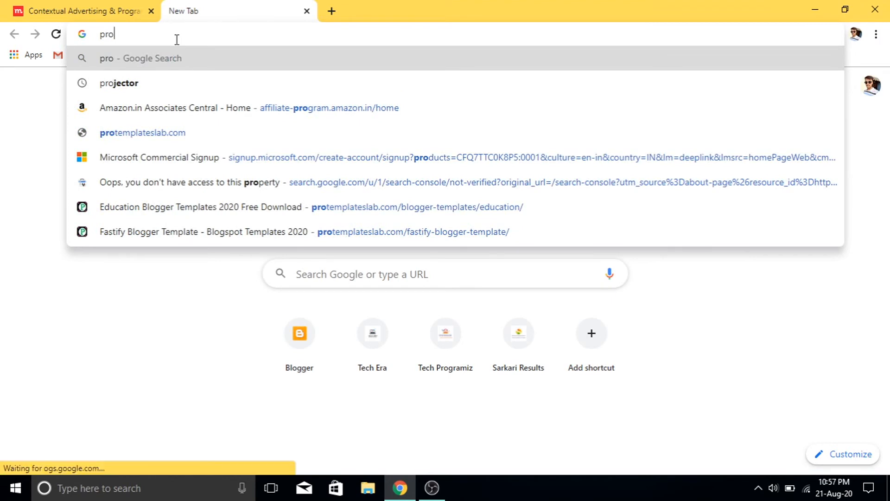
pyautogui.write('p')
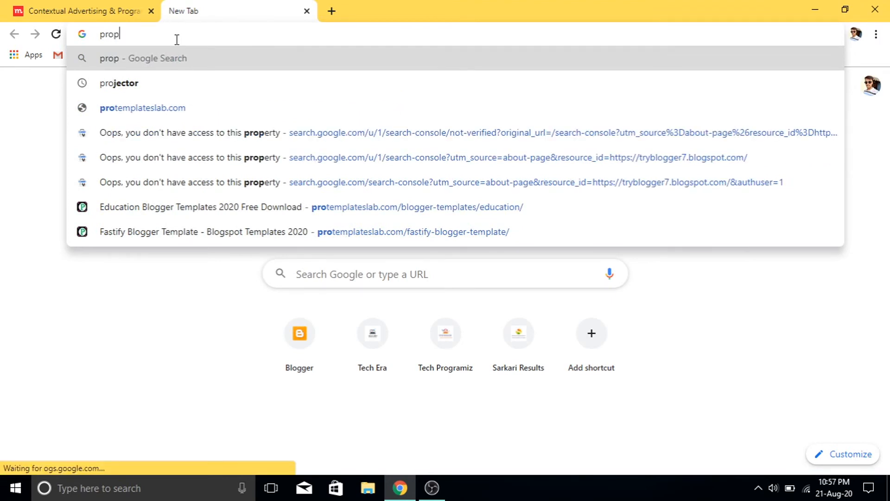
pyautogui.write('ellerads')
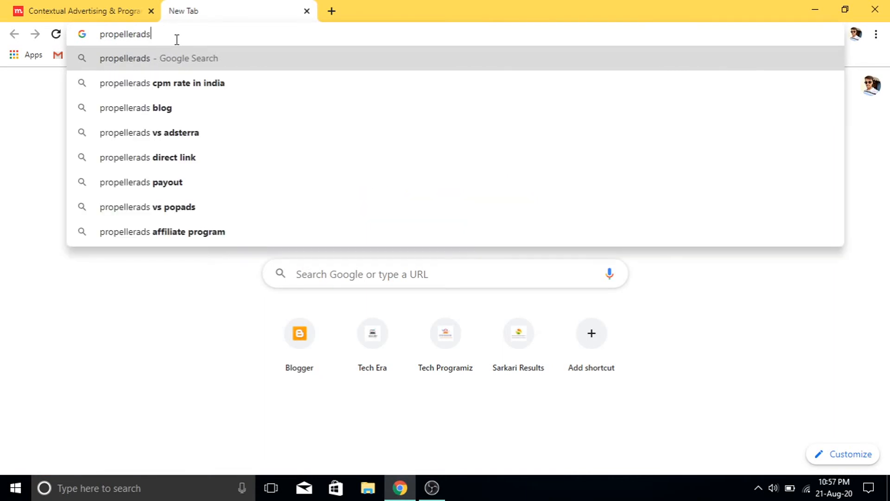
pyautogui.press('Return')
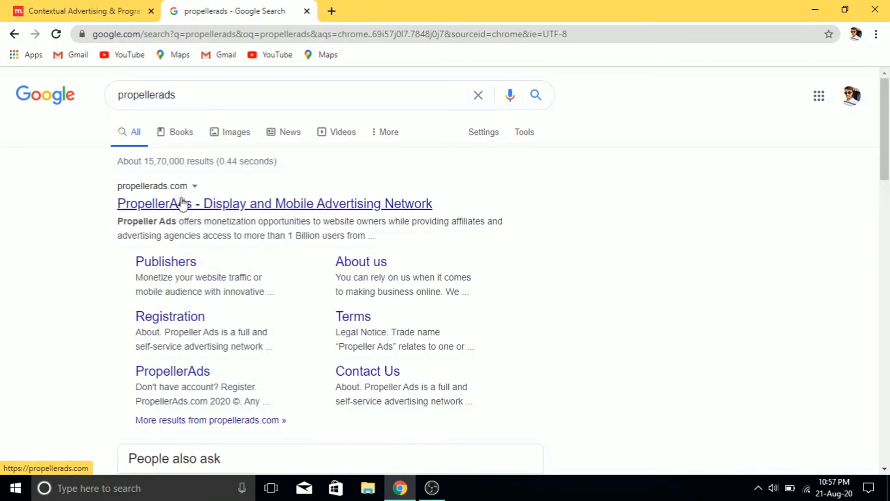
pyautogui.click(184, 208)
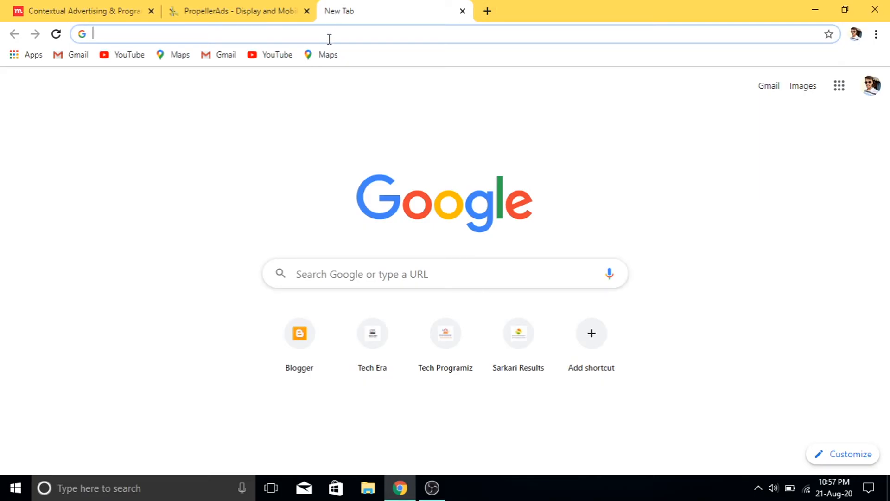
# Search for adversal, open the Adversal native advertising site, and start another blank tab
pyautogui.write('ad')
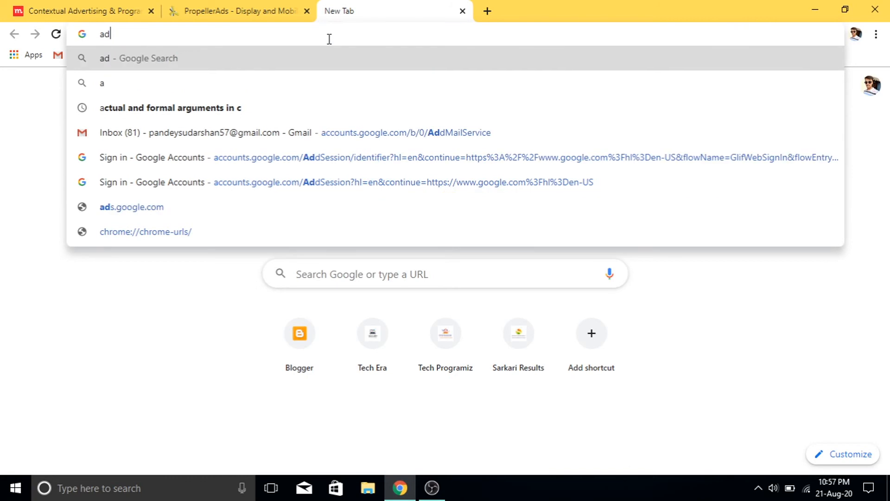
pyautogui.write('versal')
pyautogui.press('Return')
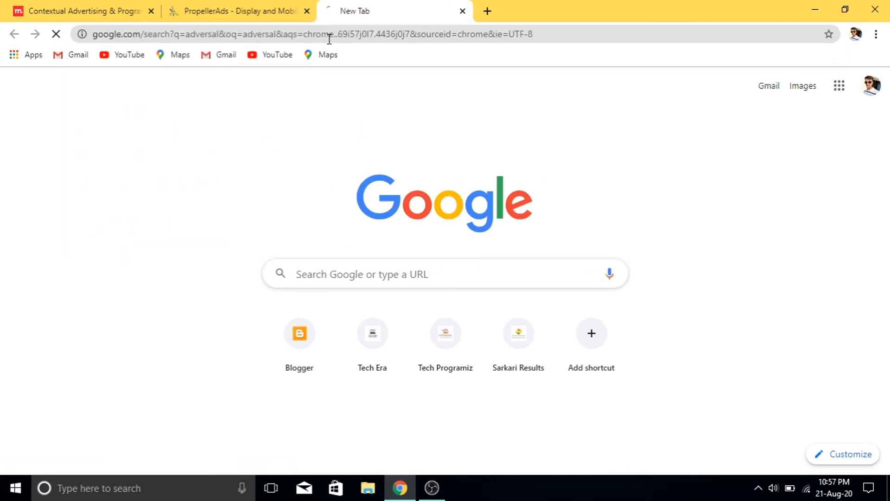
pyautogui.click(226, 205)
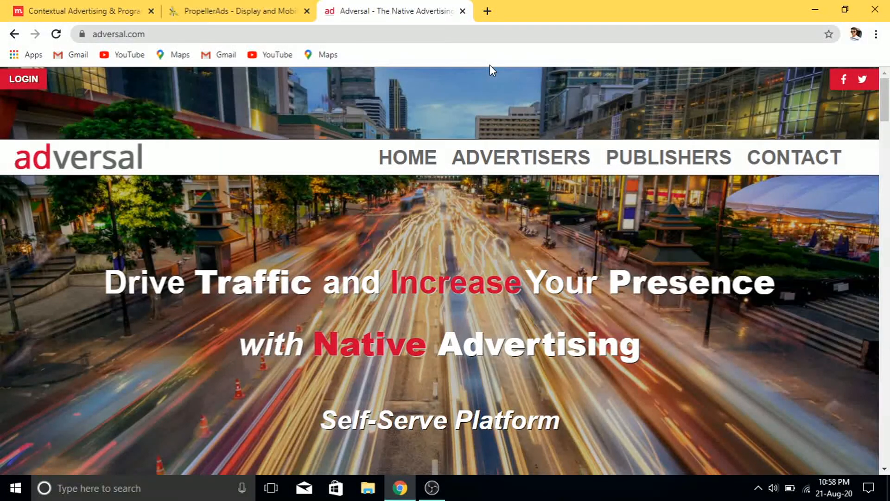
pyautogui.click(487, 12)
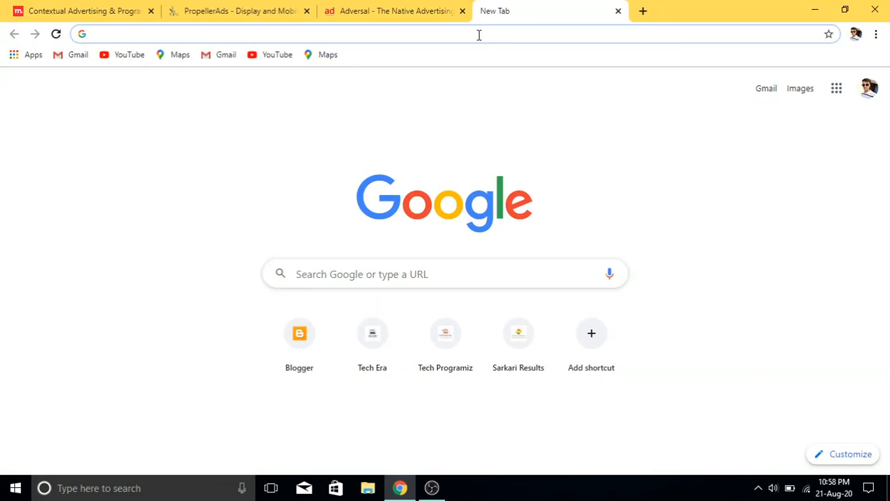
# Search Google for infolinks and open the Infolinks homepage
pyautogui.write('info')
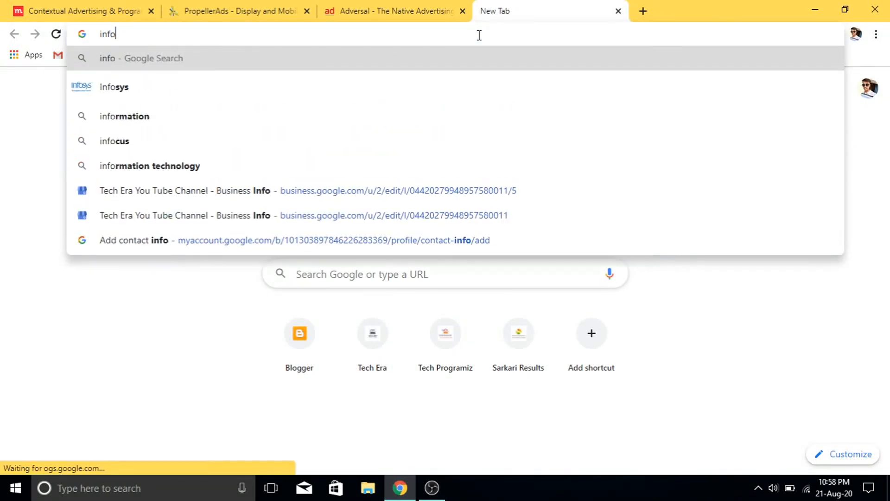
pyautogui.write('link')
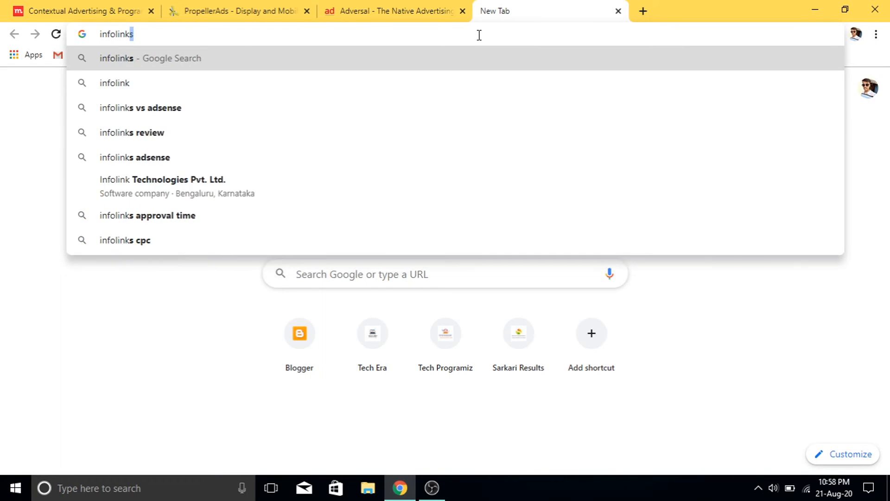
pyautogui.write('s')
pyautogui.press('Return')
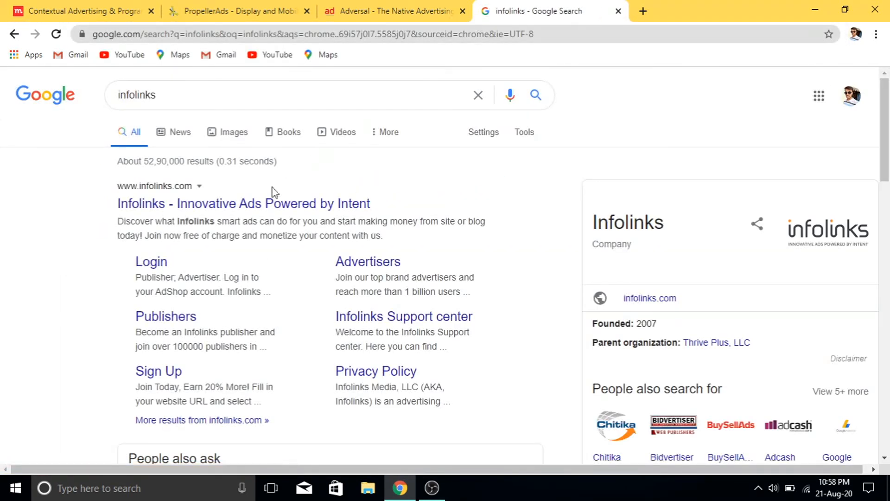
pyautogui.click(262, 205)
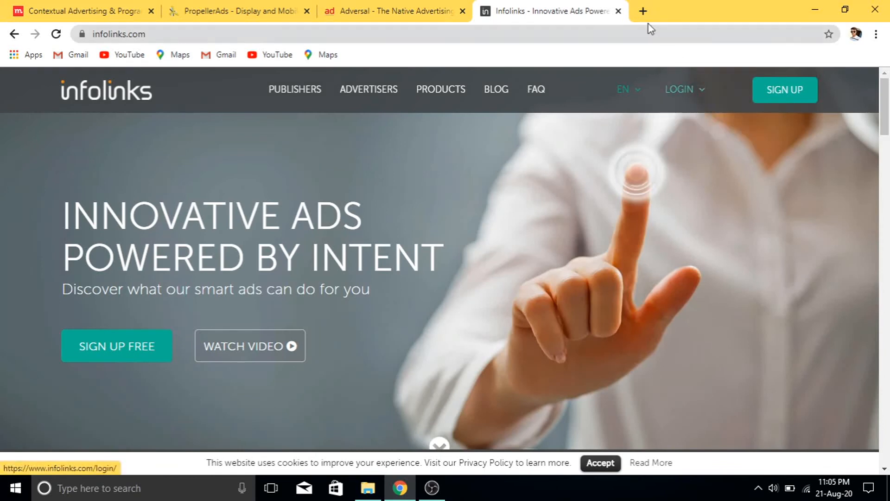
# In a new fifth Chrome tab, search Google for 'popads.net' to reach the PopAds - Home site
pyautogui.click(643, 11)
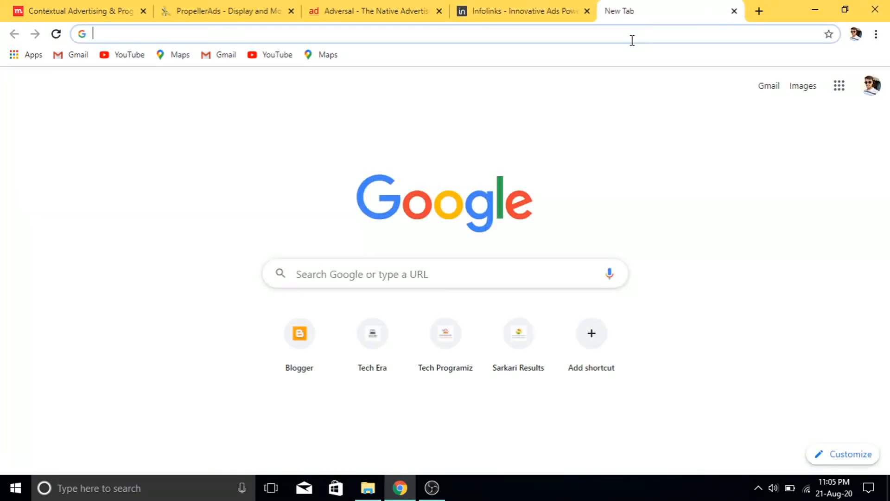
pyautogui.write('pop')
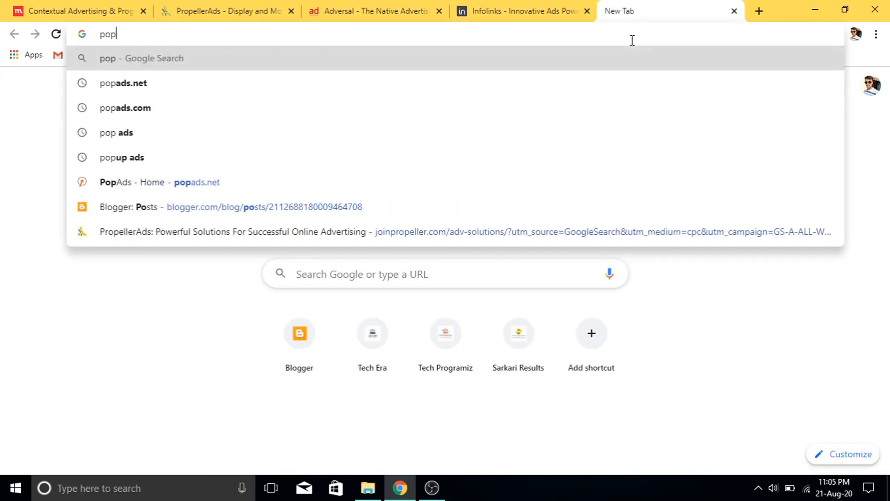
pyautogui.write('ads')
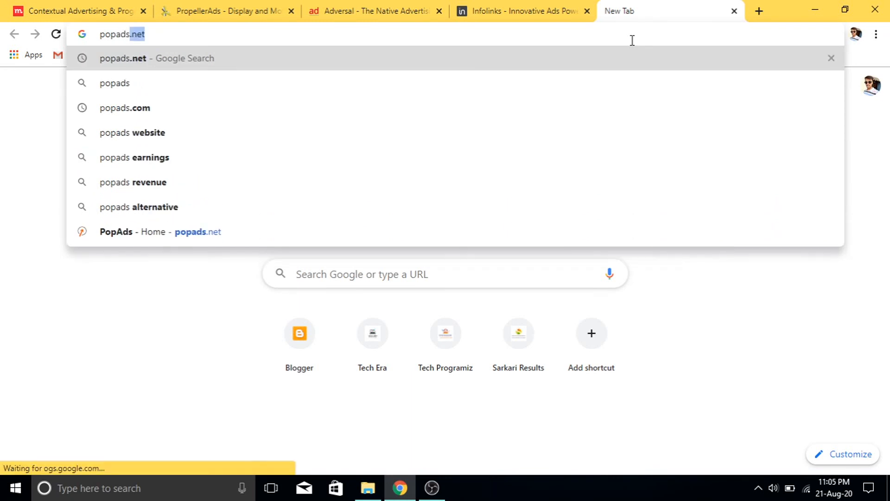
pyautogui.click(231, 58)
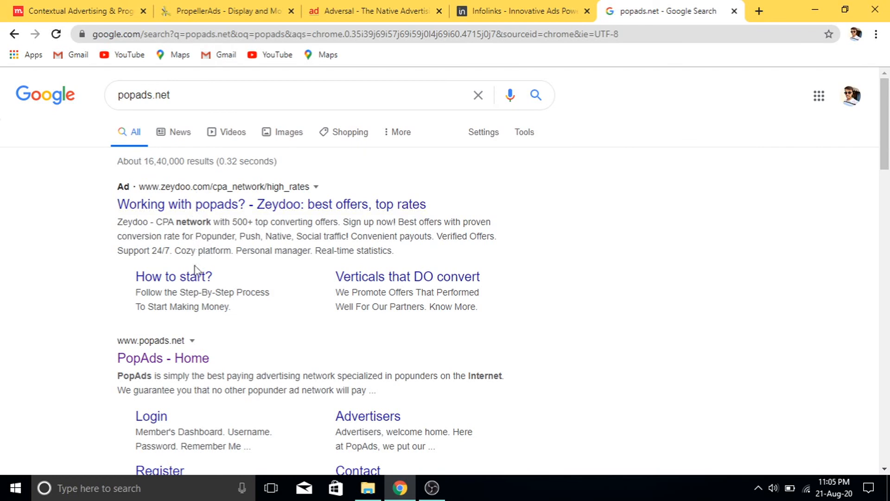